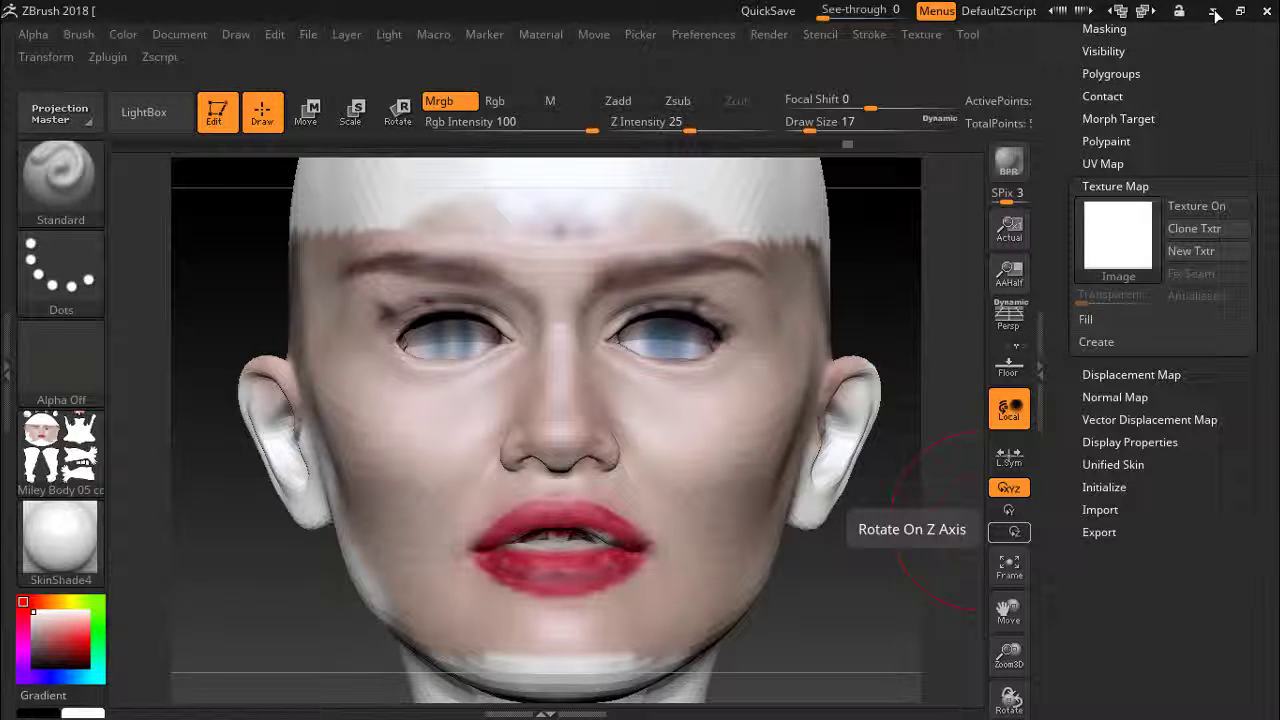
Bring Photoshop forward and reposition the scene 04 reference photo window over the skin texture
left_click(1213, 12)
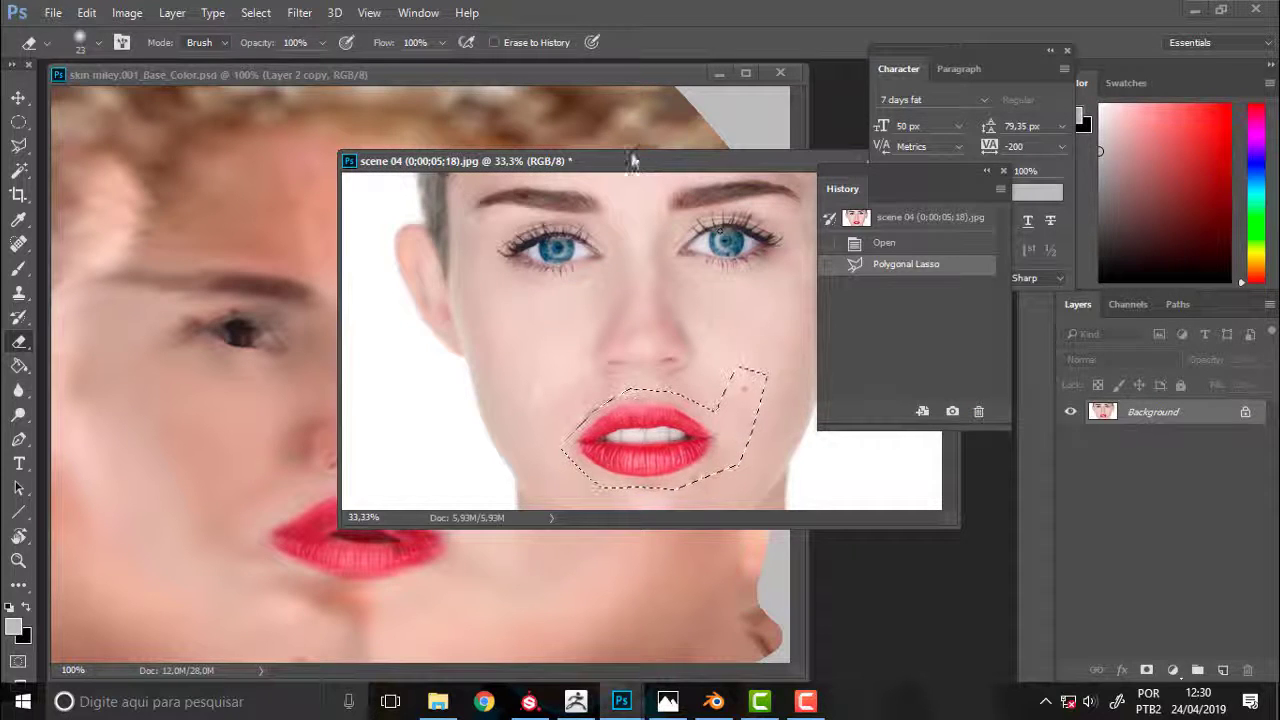
mouse_move(607, 162)
left_mouse_down()
mouse_move(778, 133)
mouse_move(849, 163)
mouse_move(591, 177)
mouse_move(573, 124)
left_mouse_up()
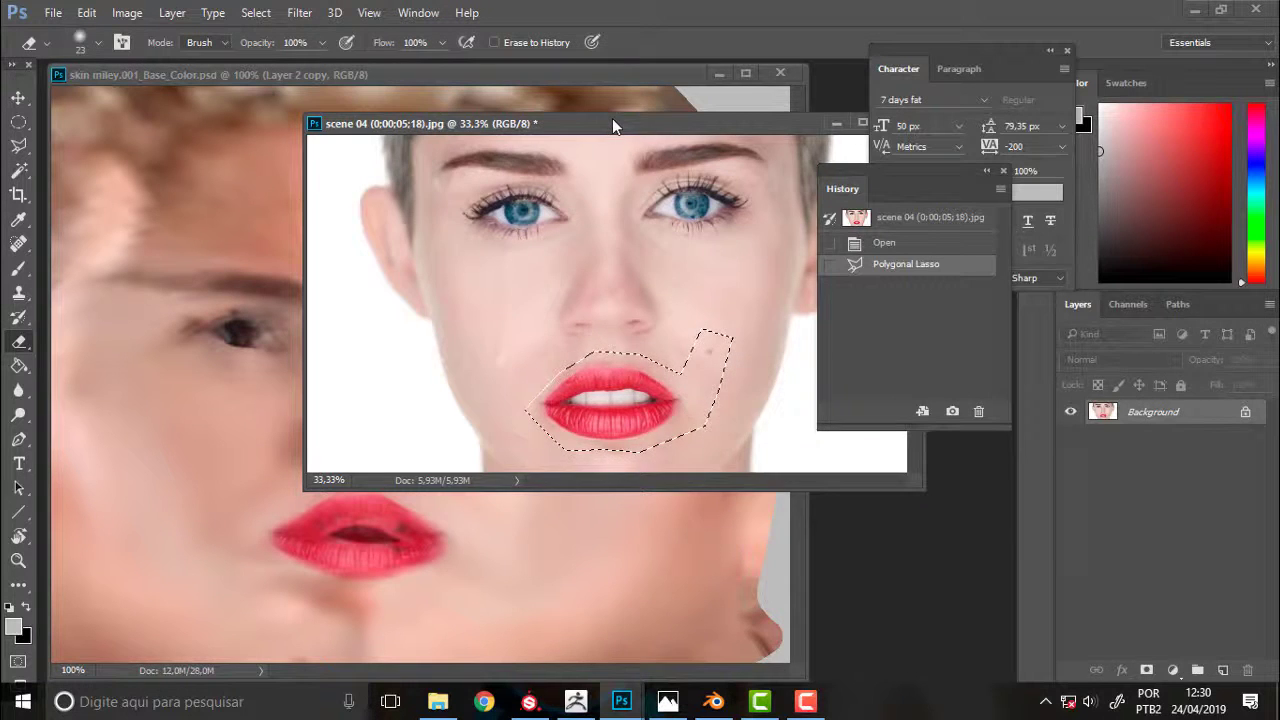
mouse_move(612, 126)
left_mouse_down()
mouse_move(922, 322)
mouse_move(575, 388)
left_mouse_up()
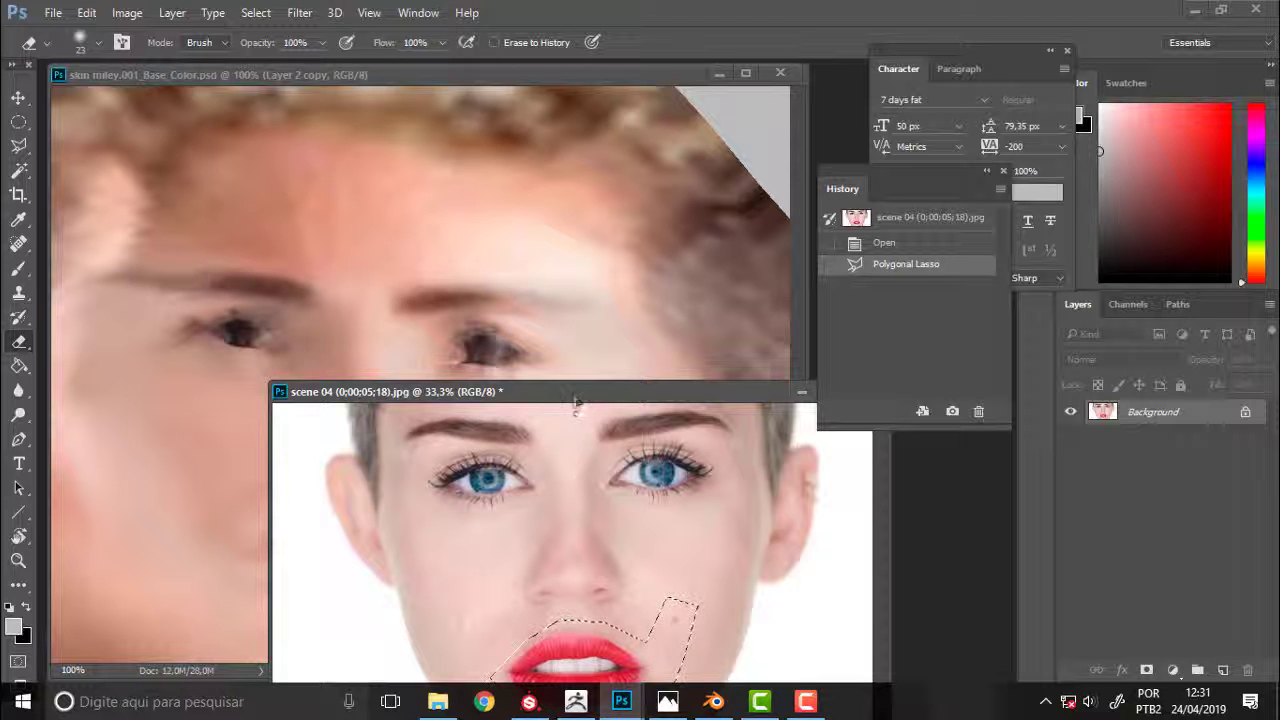
mouse_move(568, 397)
left_mouse_down()
mouse_move(668, 171)
mouse_move(670, 131)
left_mouse_up()
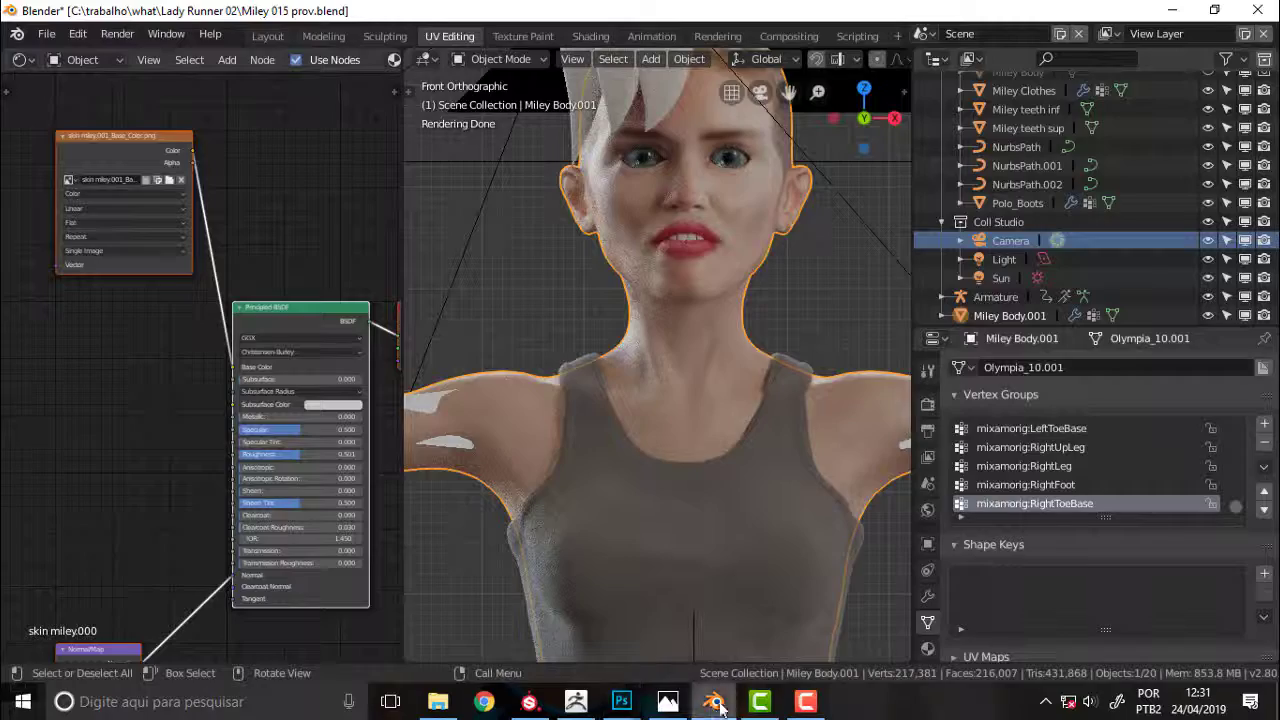
Switch to Blender and view the render result of the character's textured face
left_click(713, 701)
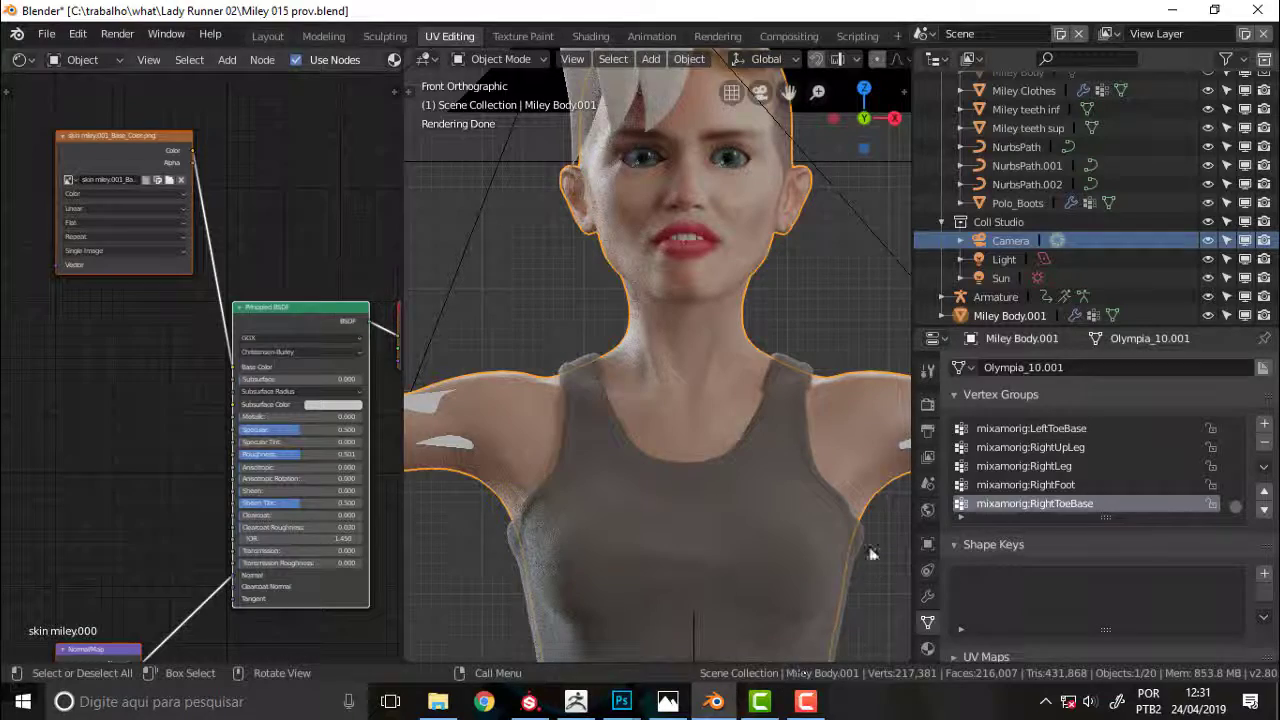
left_click(120, 34)
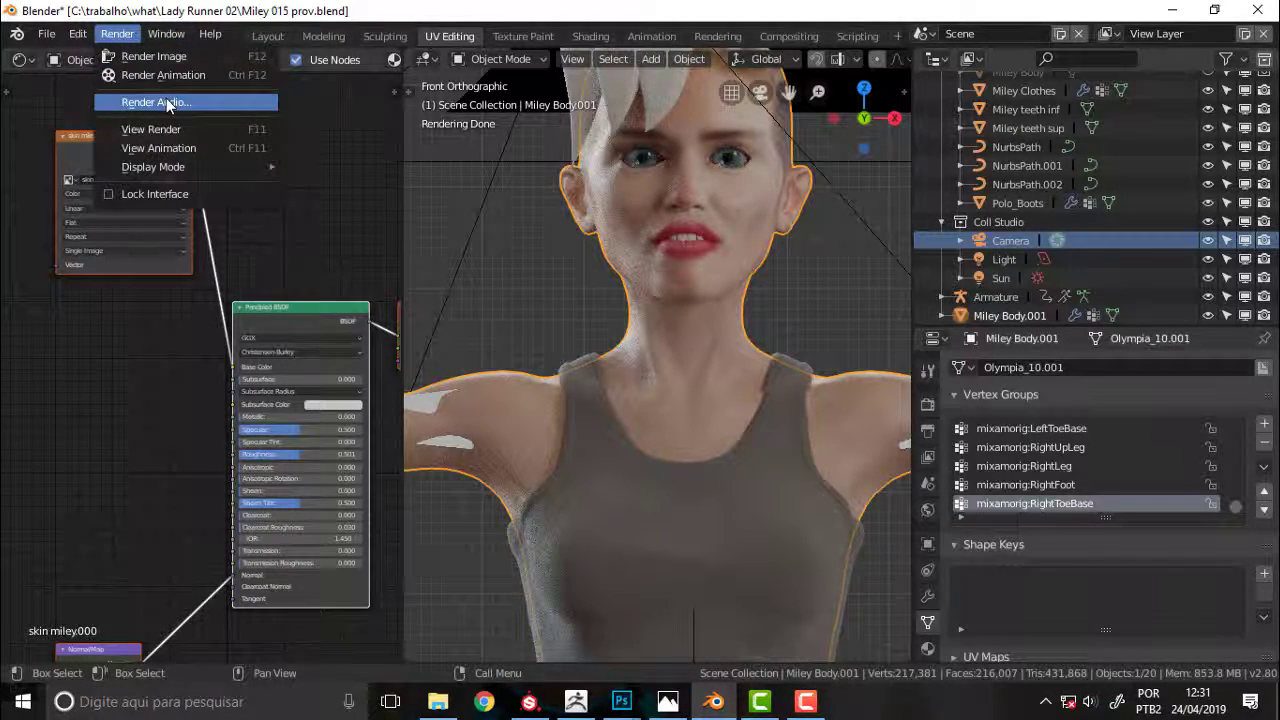
left_click(150, 129)
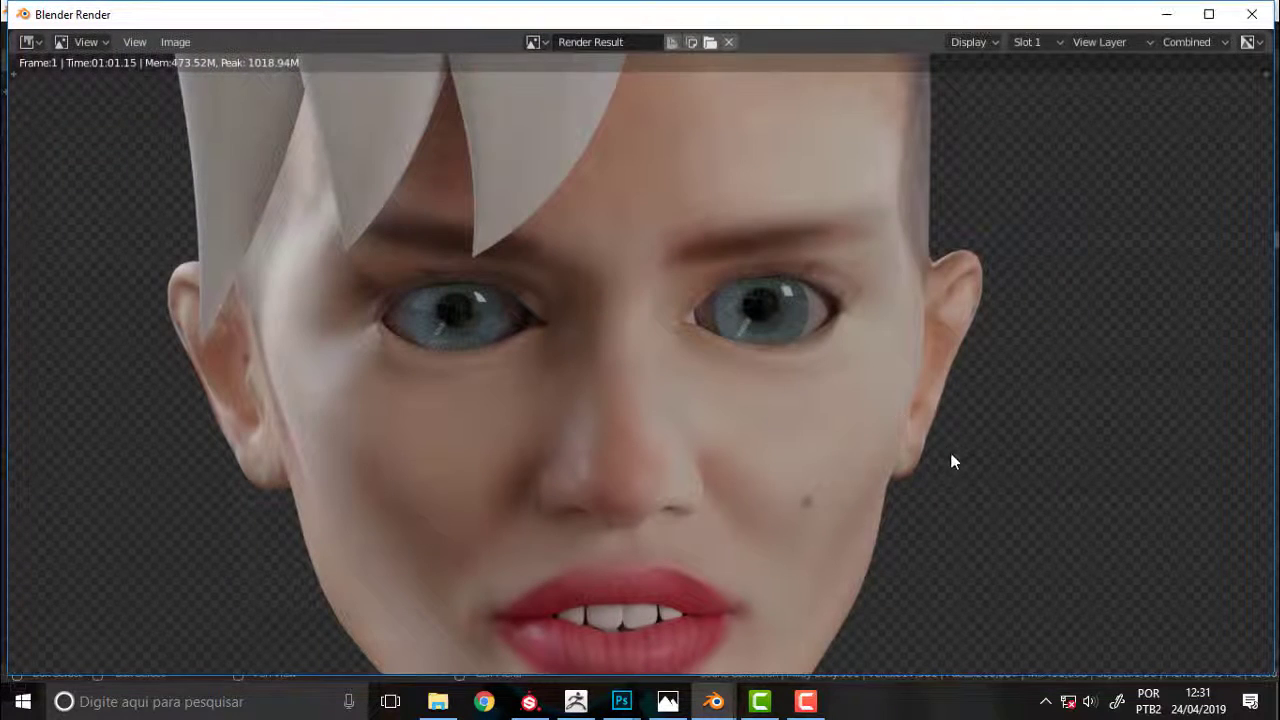
scroll(940, 400, "down", 3)
scroll(948, 399, "up", 1)
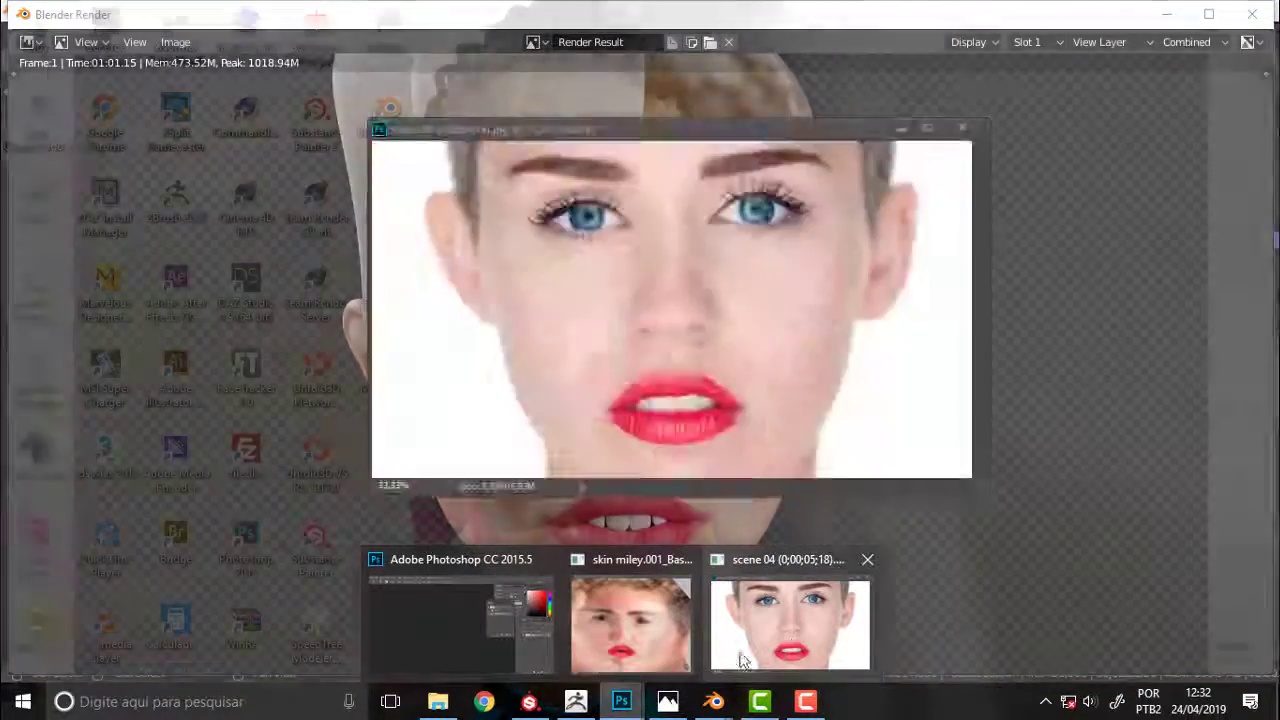
mouse_move(621, 701)
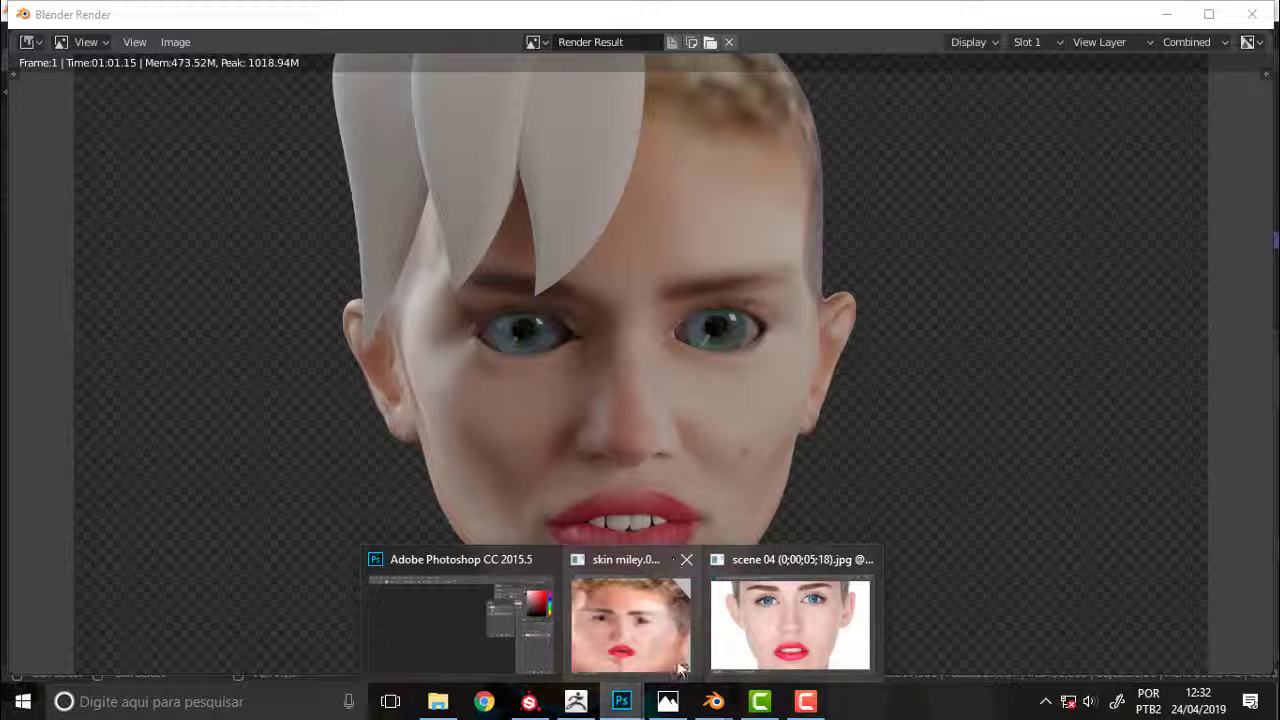
Return to the Photoshop reference photo, nudge its window left and undo a stray erase
left_click(622, 702)
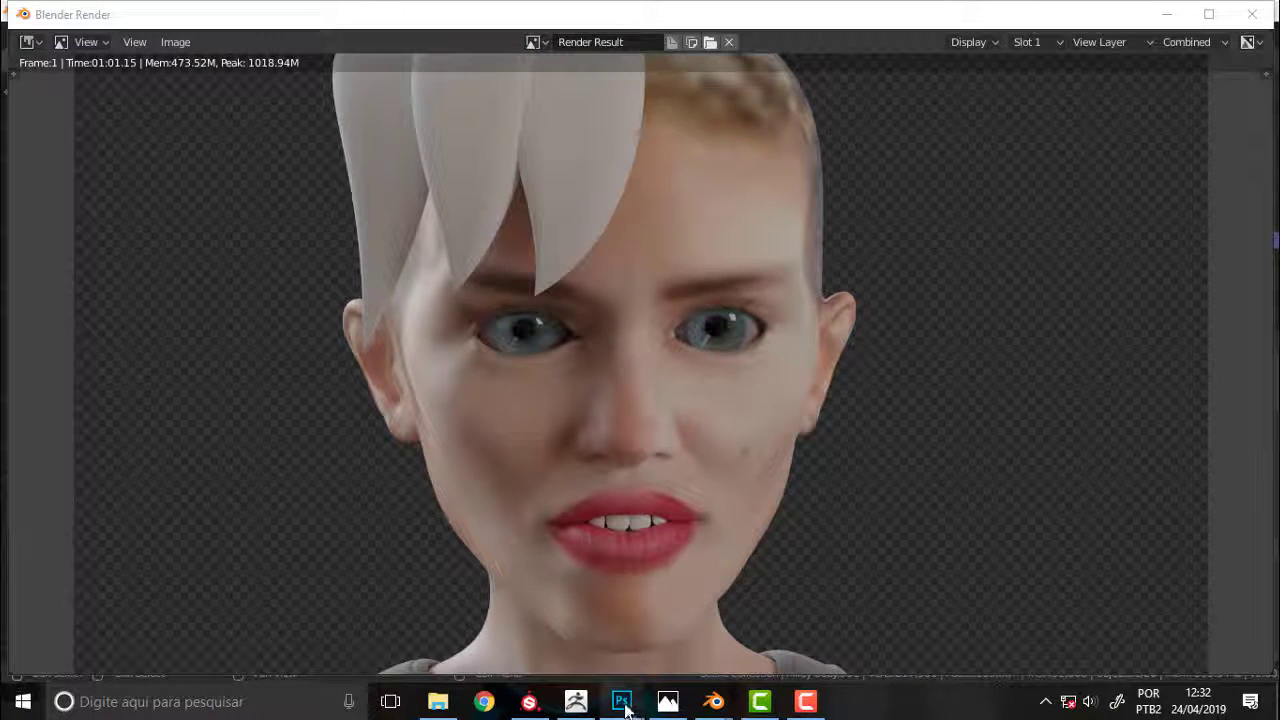
left_click(446, 645)
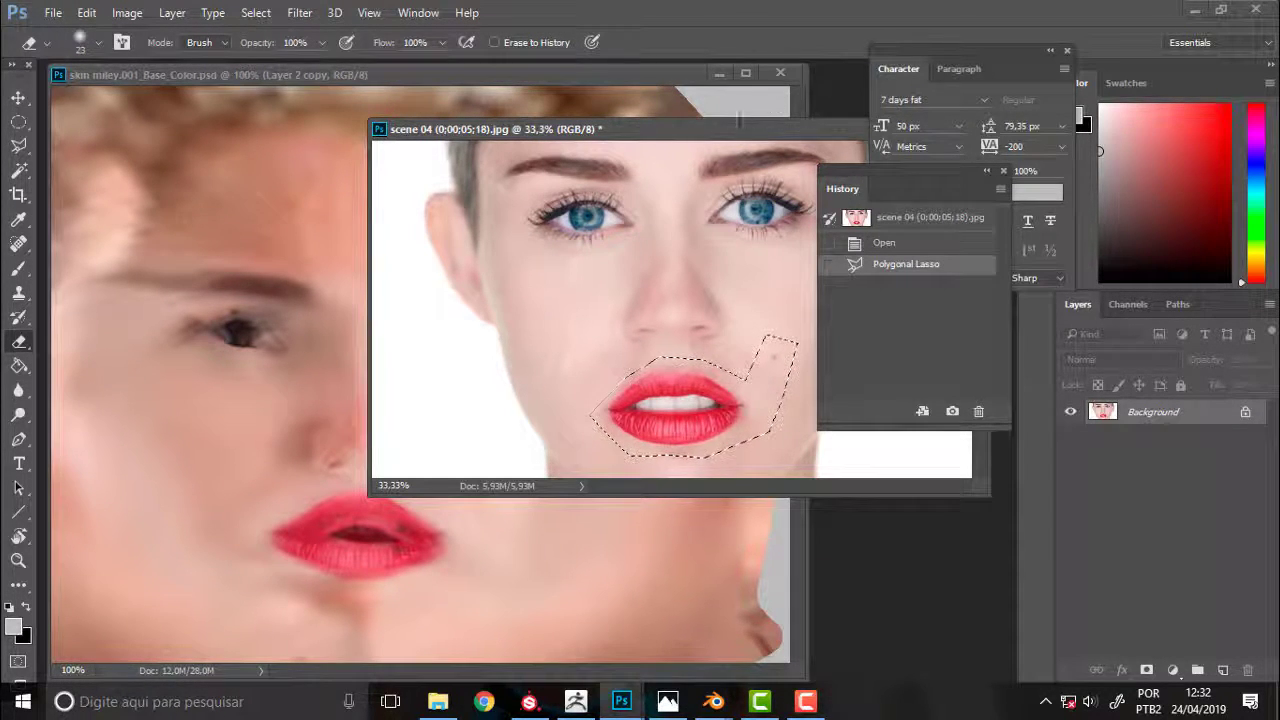
mouse_move(719, 136)
left_mouse_down()
mouse_move(677, 148)
mouse_move(646, 134)
left_mouse_up()
left_click(690, 403)
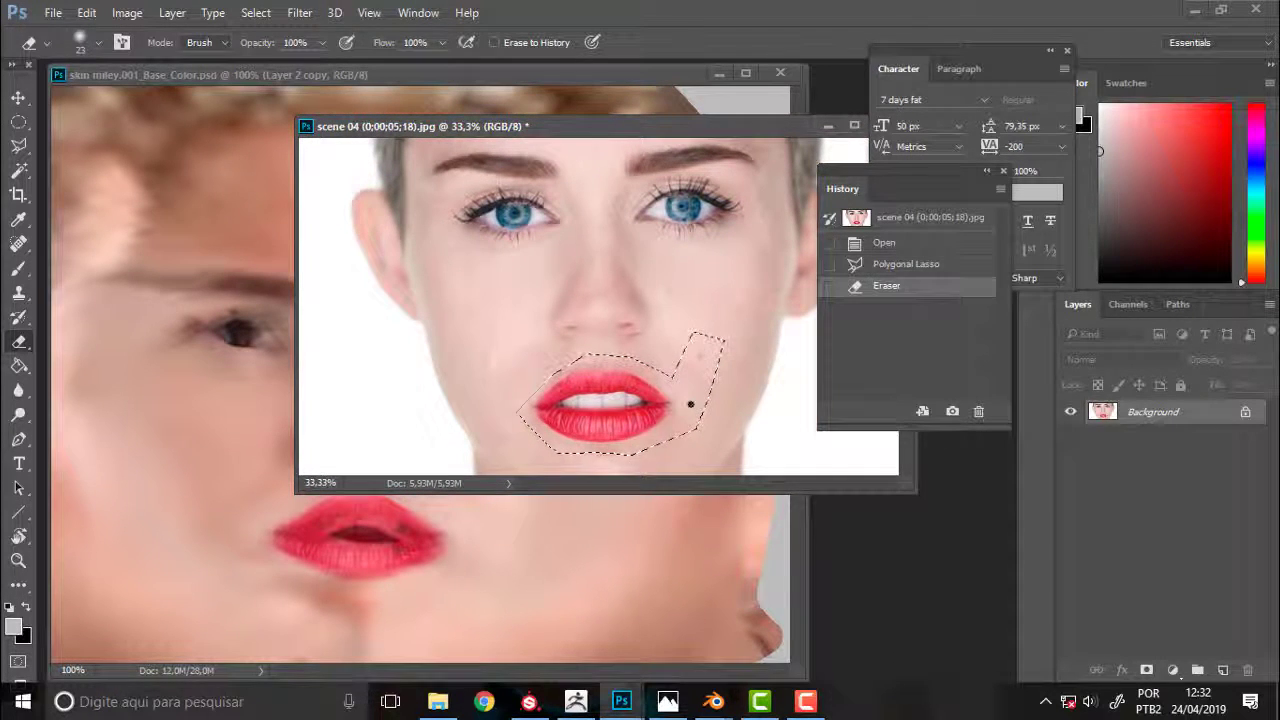
key("ctrl+z")
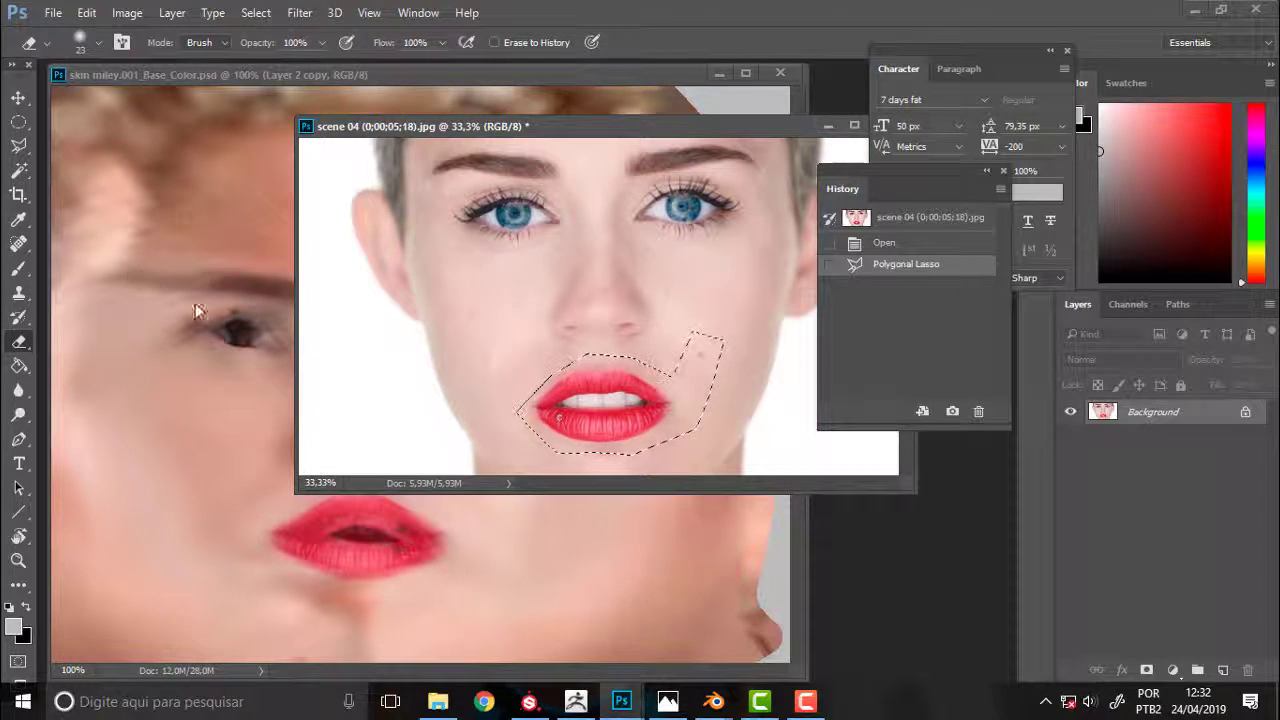
Draw a new polygonal lasso selection enclosing the lower lip
left_click(18, 145)
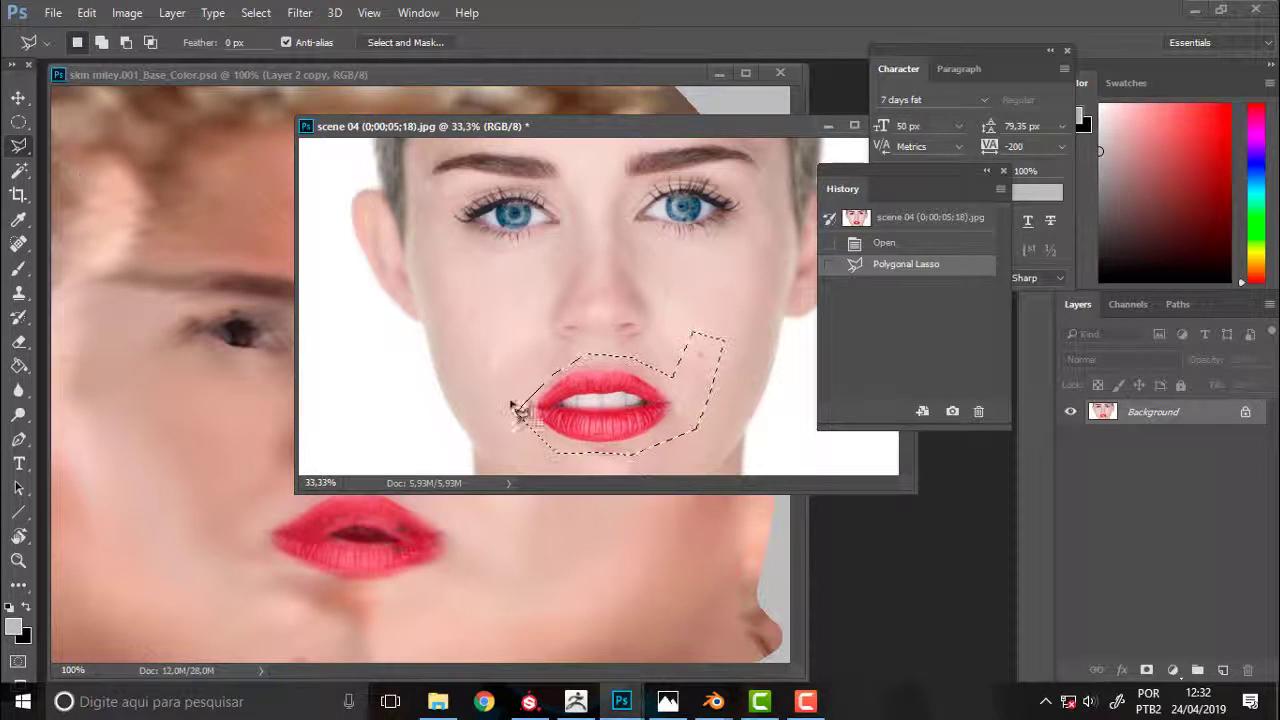
left_click(565, 440)
left_click(510, 400)
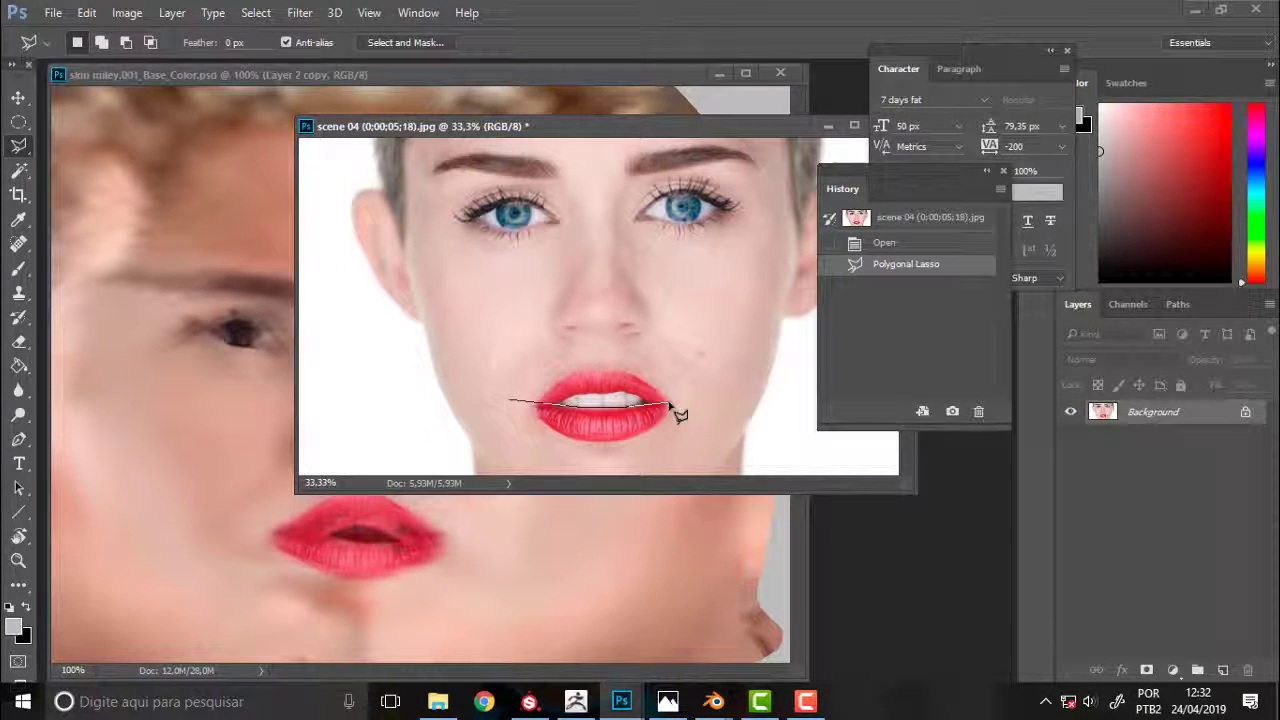
left_click(709, 403)
left_click(681, 446)
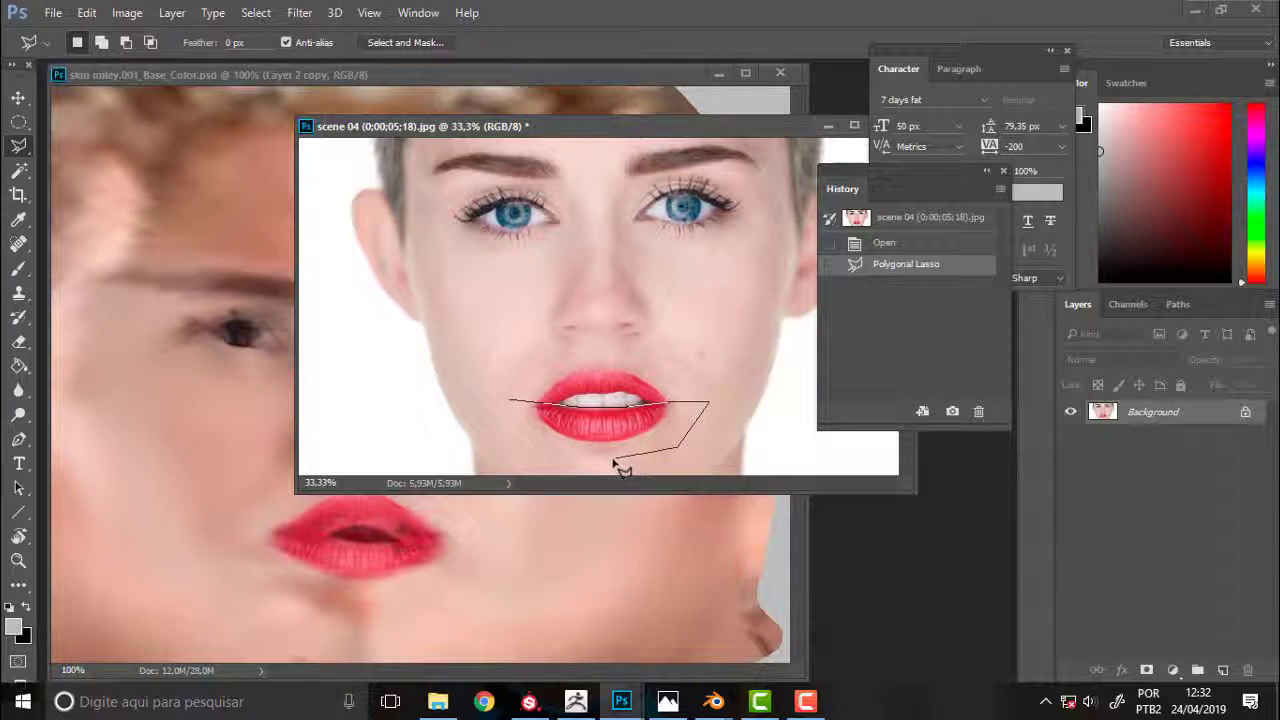
left_click(556, 455)
left_click(511, 403)
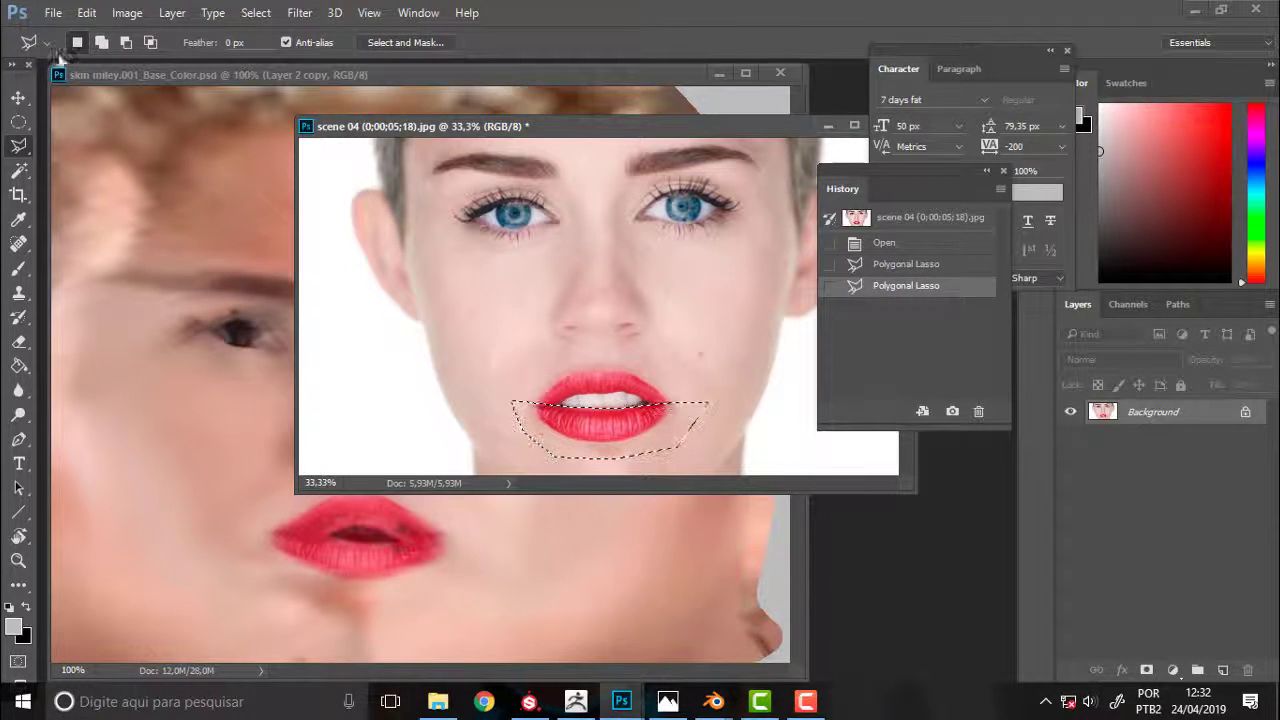
Drag the lips onto the skin texture as a new layer and shrink them to about 37%
key("v")
mouse_move(609, 434)
left_mouse_down()
mouse_move(390, 572)
mouse_move(410, 563)
left_mouse_up()
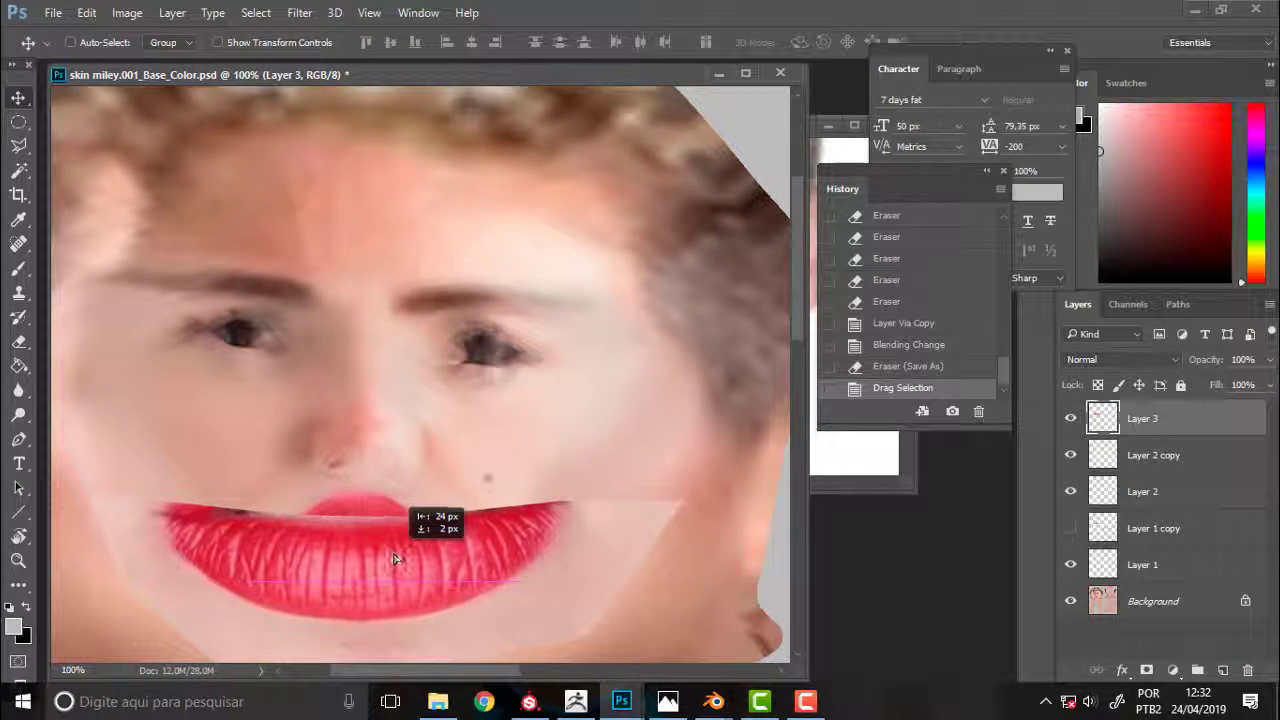
key("ctrl+t")
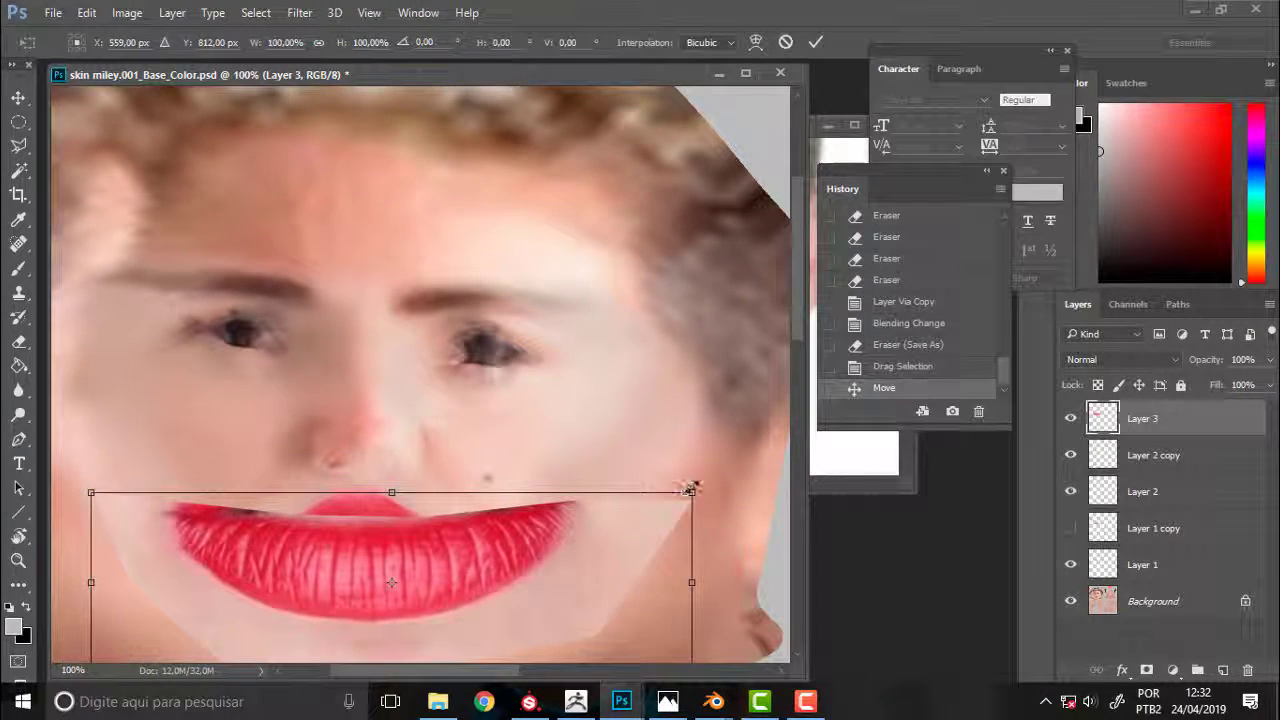
left_click_drag(690, 492, 508, 551)
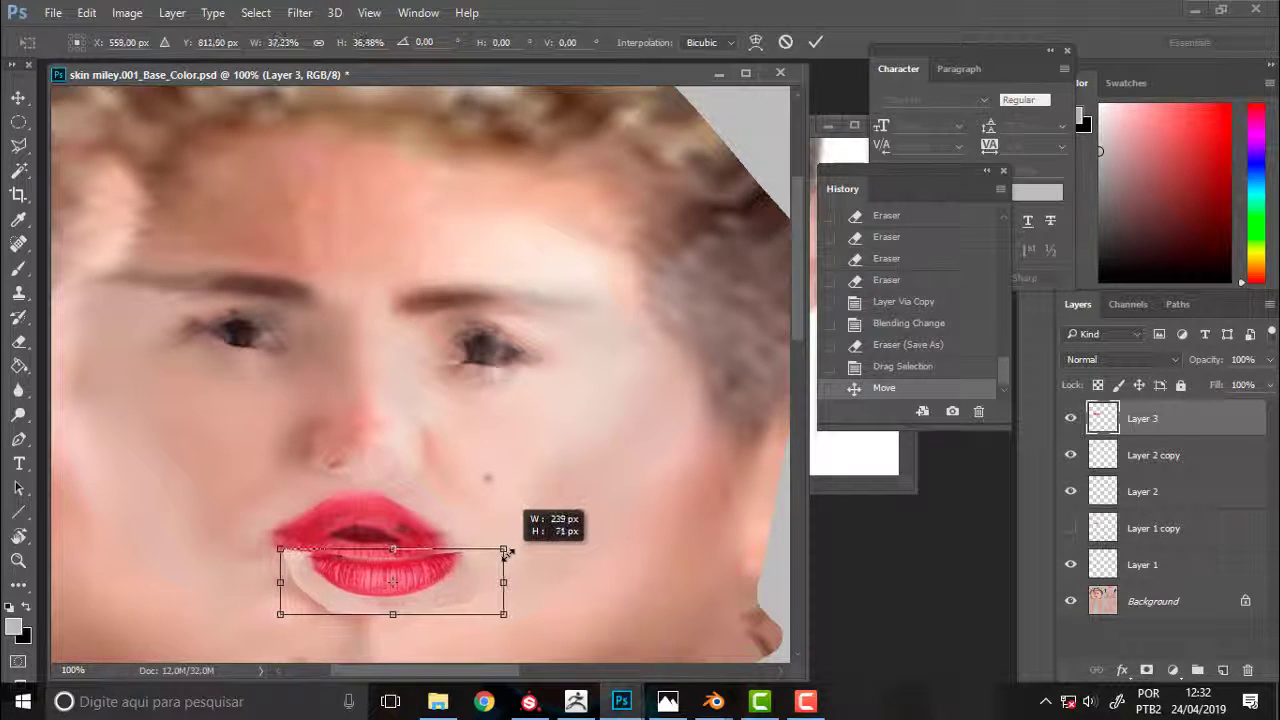
key("Return")
left_click_drag(405, 583, 388, 566)
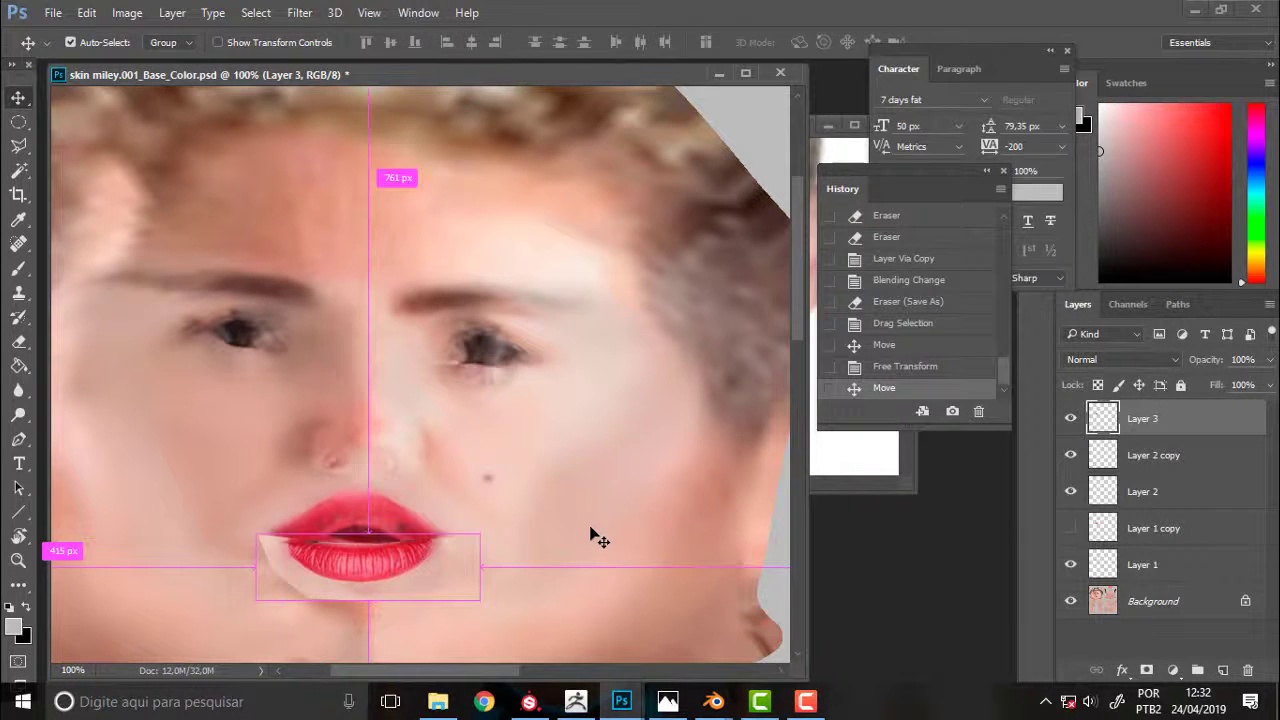
Slightly enlarge the lips' width and reduce their height to fit the mouth
key("ctrl+t")
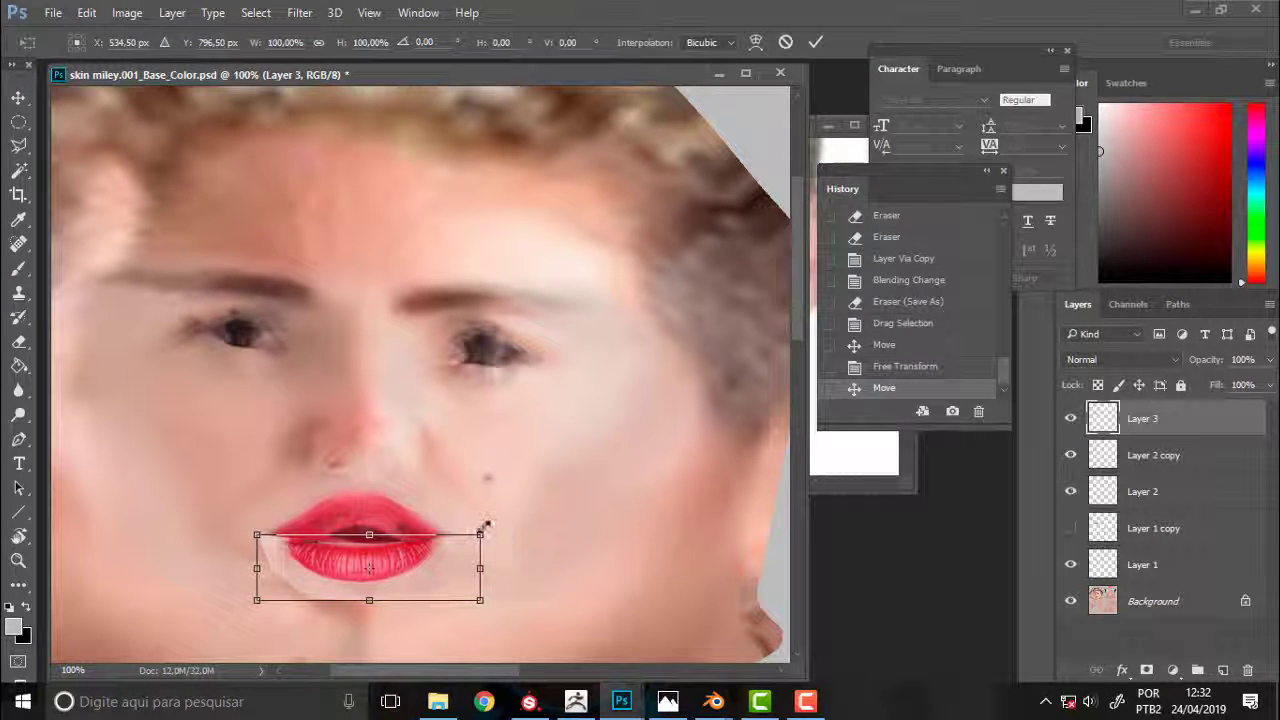
left_click_drag(484, 525, 490, 529)
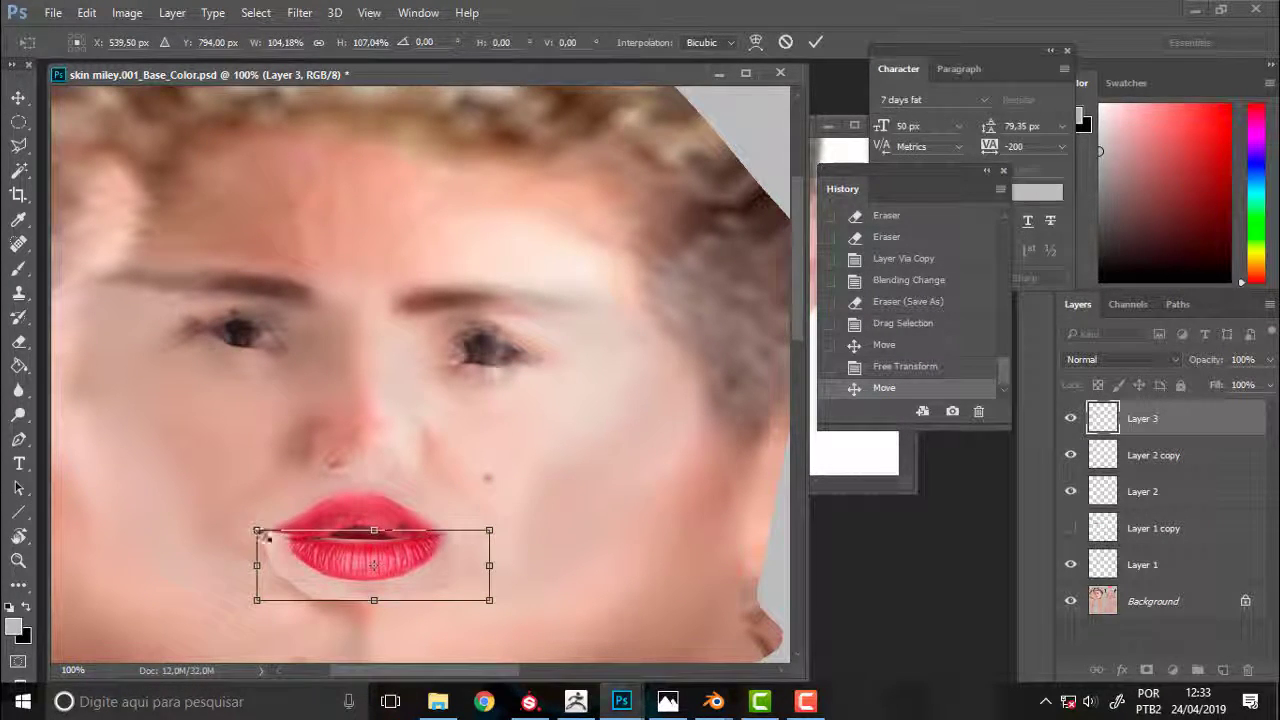
left_click_drag(248, 533, 238, 529)
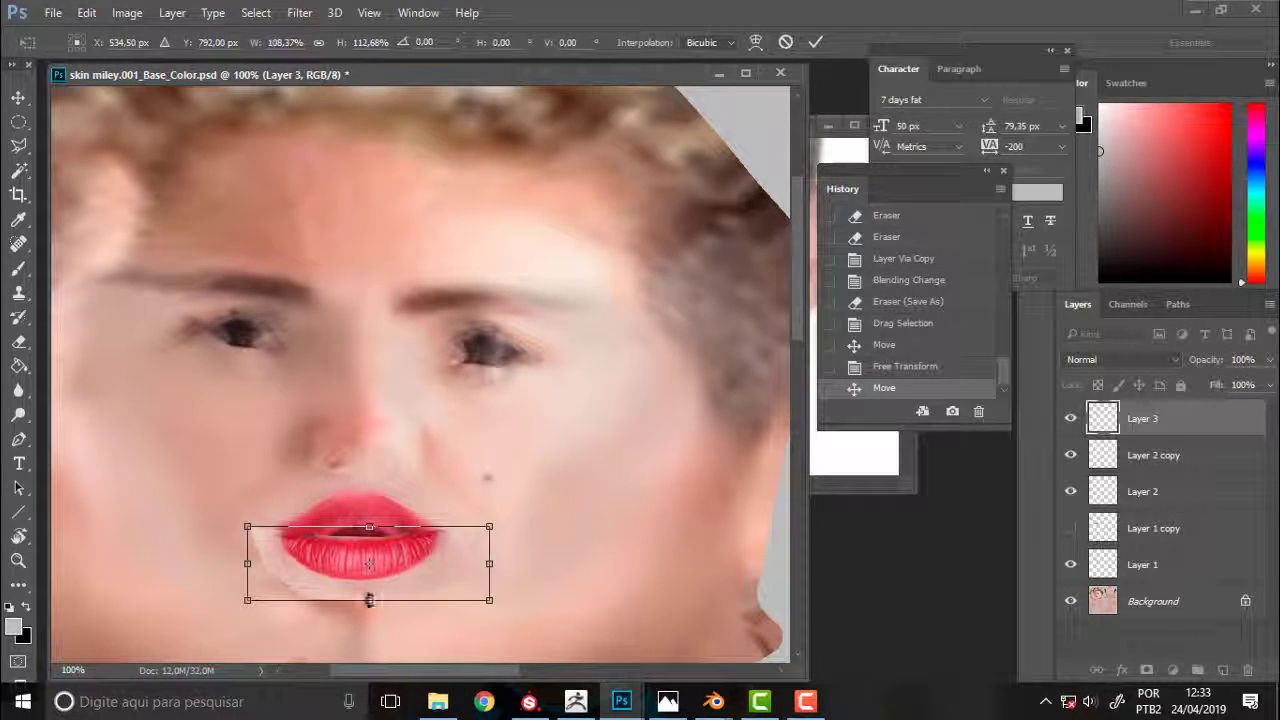
left_click_drag(369, 600, 369, 594)
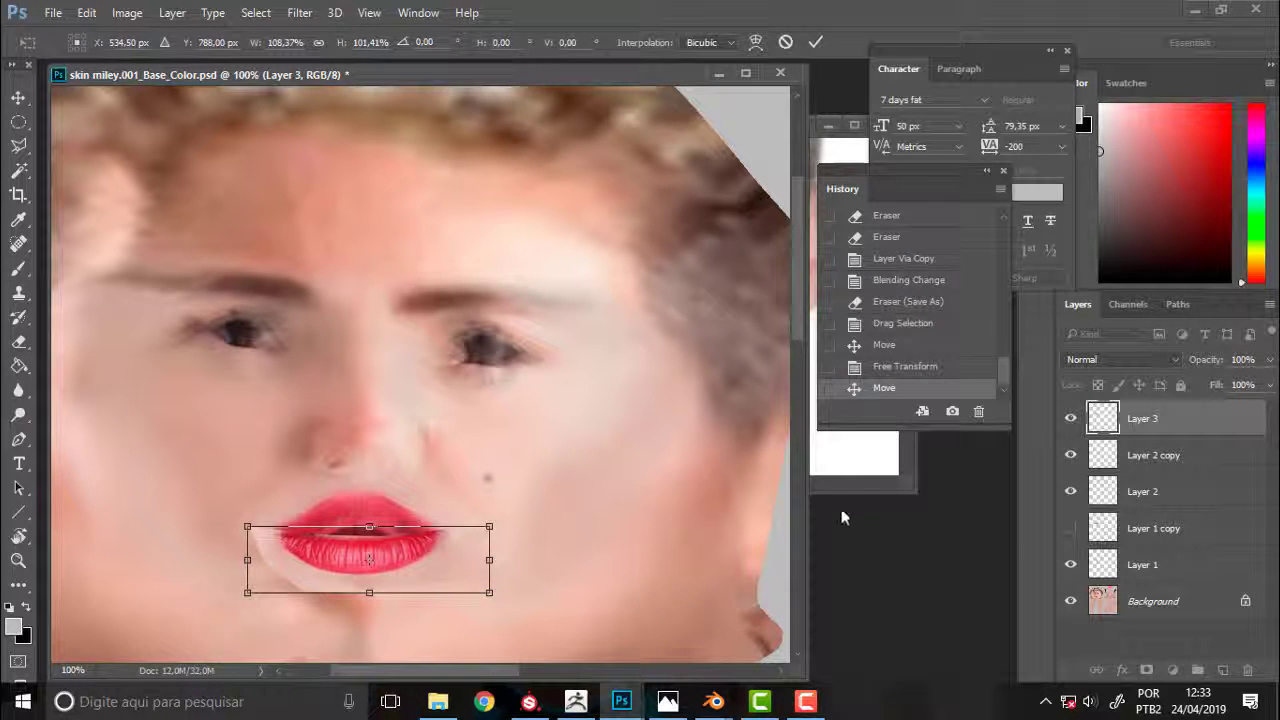
key("Return")
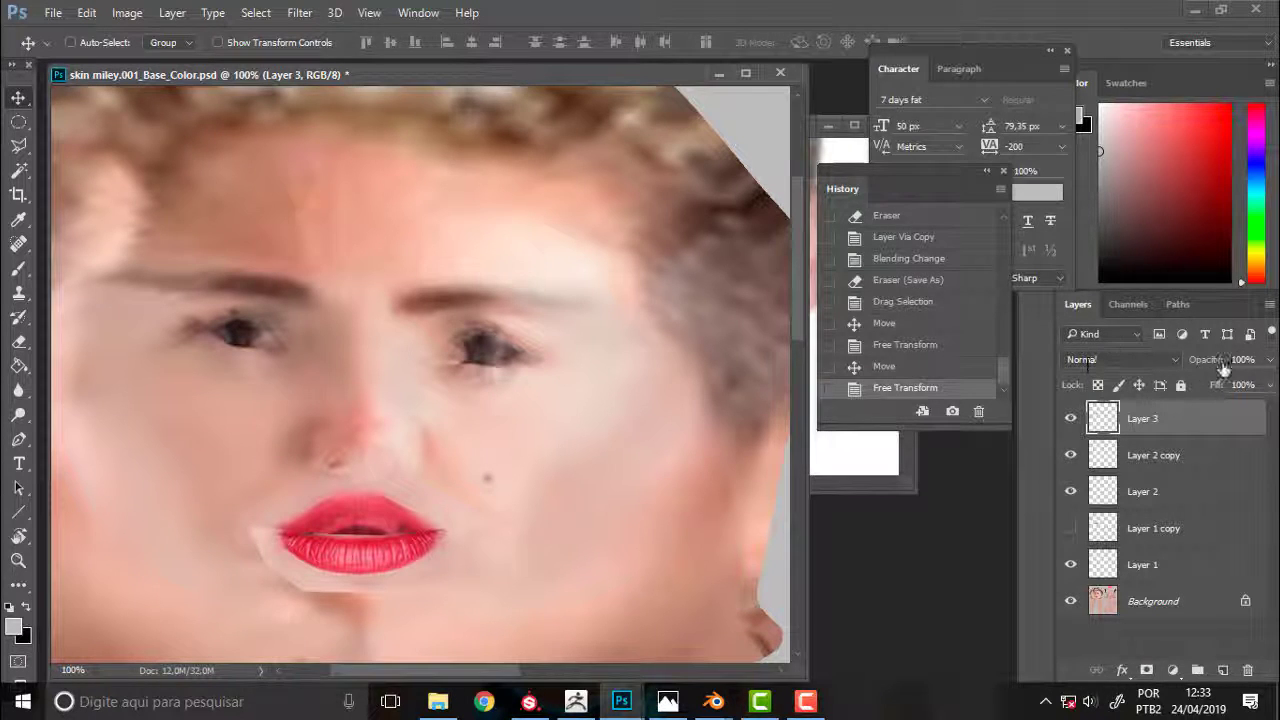
Lower Layer 3 opacity, rotate the lips about one degree and move them up ~10 px
mouse_move(1265, 375)
left_mouse_down()
mouse_move(1184, 388)
mouse_move(1267, 384)
left_mouse_up()
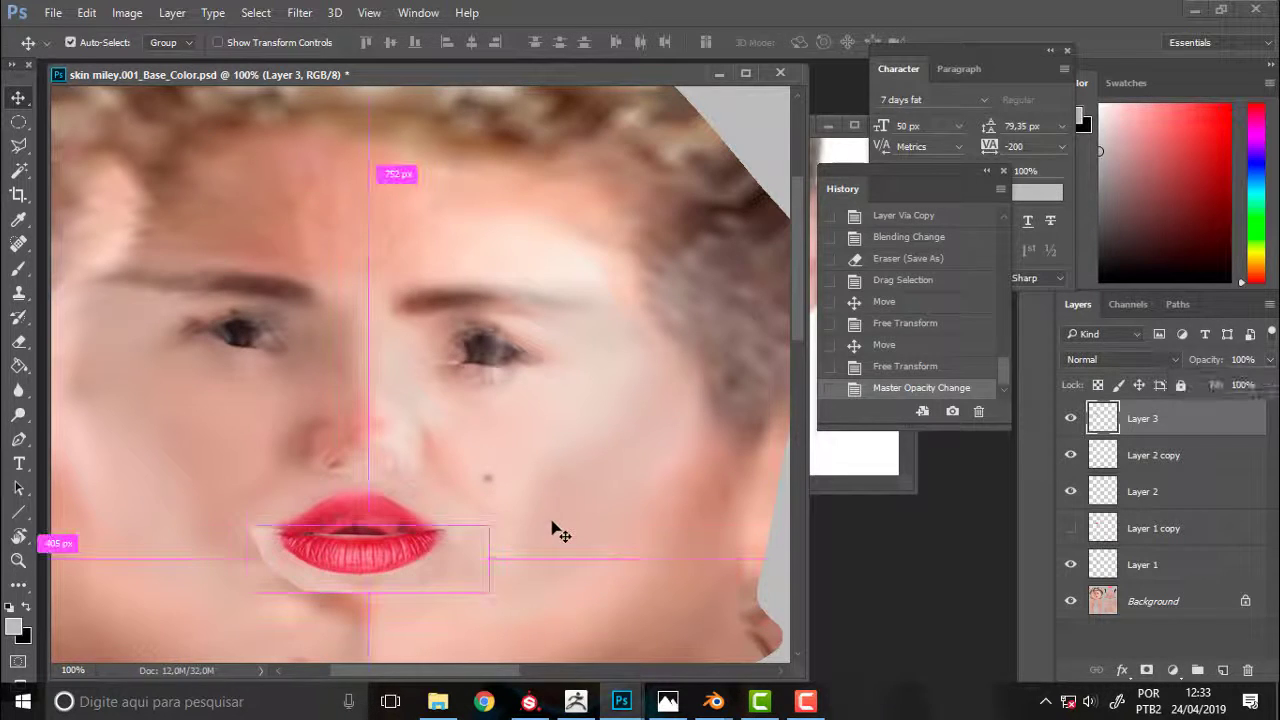
key("ctrl+t")
left_click_drag(503, 480, 503, 486)
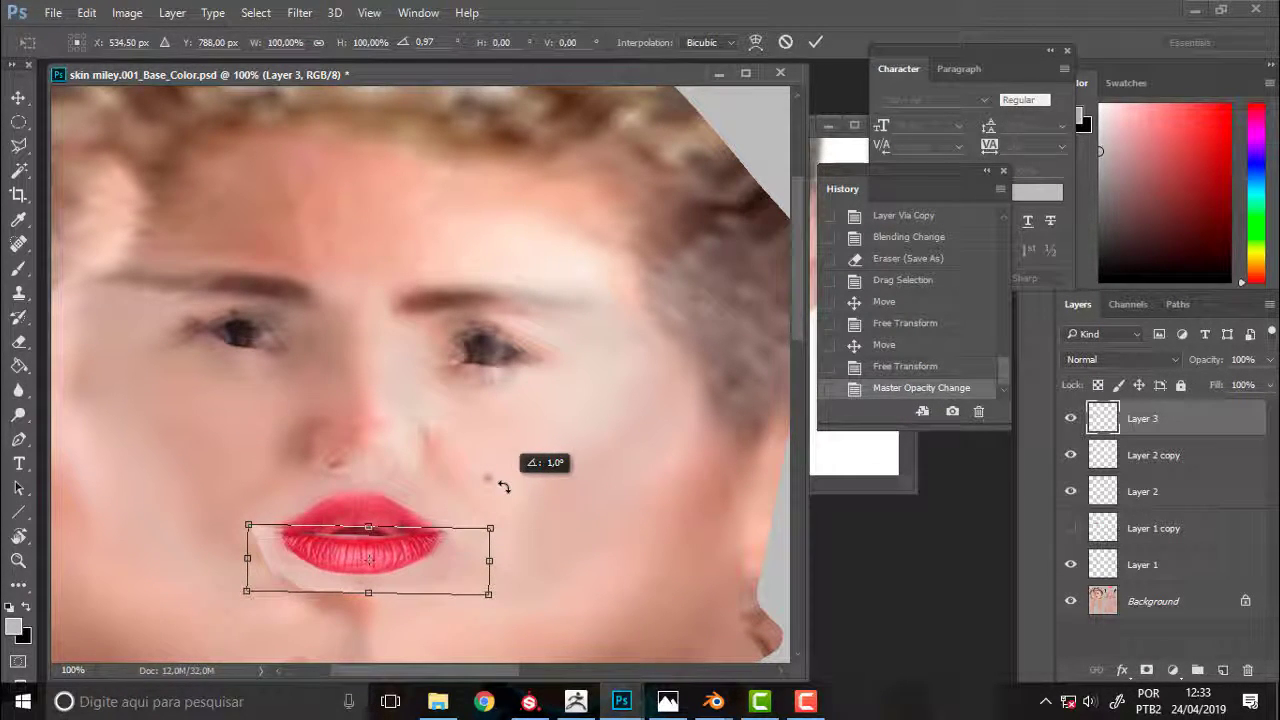
key("Return")
mouse_move(423, 557)
left_mouse_down()
mouse_move(418, 545)
mouse_move(437, 548)
left_mouse_up()
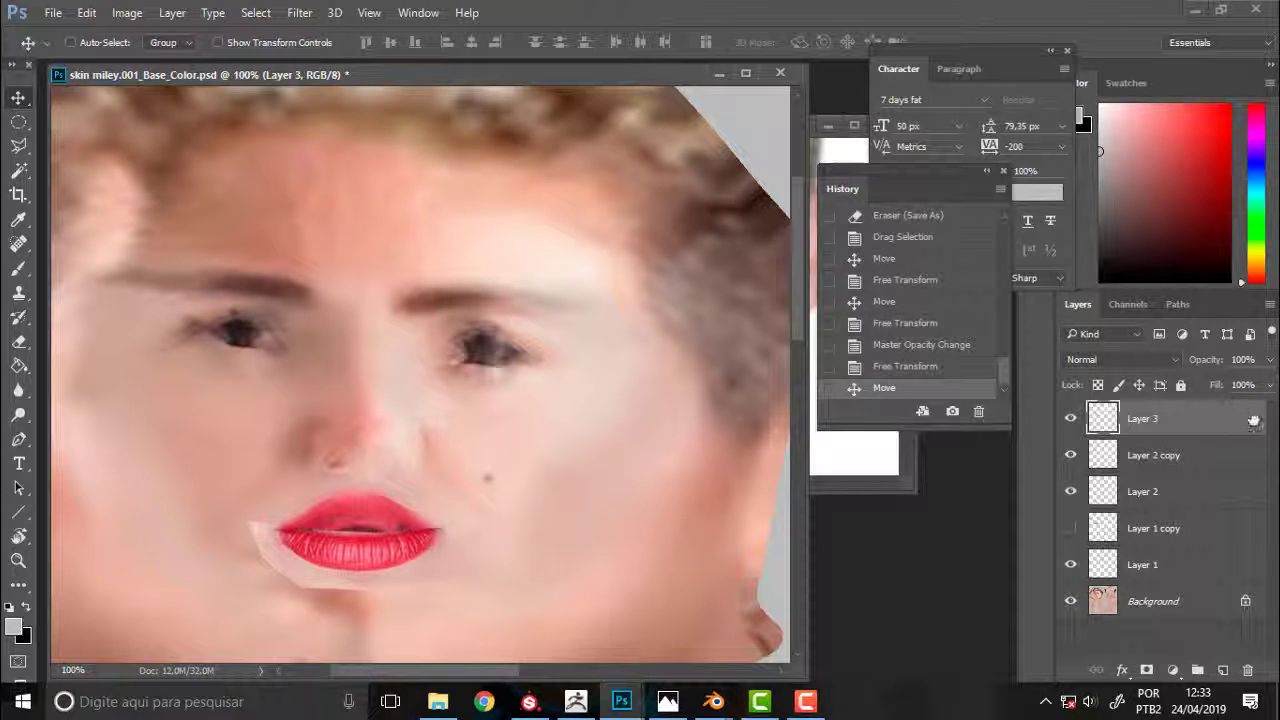
Keep lips opacity at 100%, nudge them right and toggle visibility to compare
left_click(1269, 360)
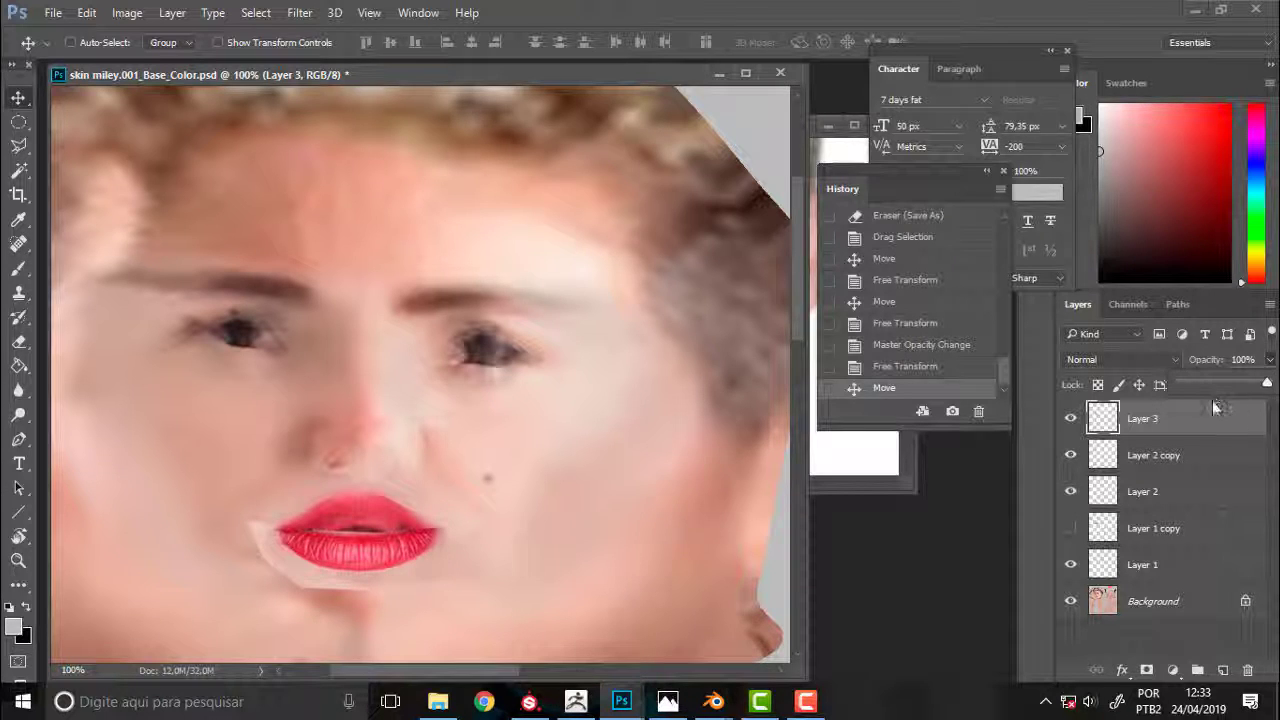
left_click(1264, 378)
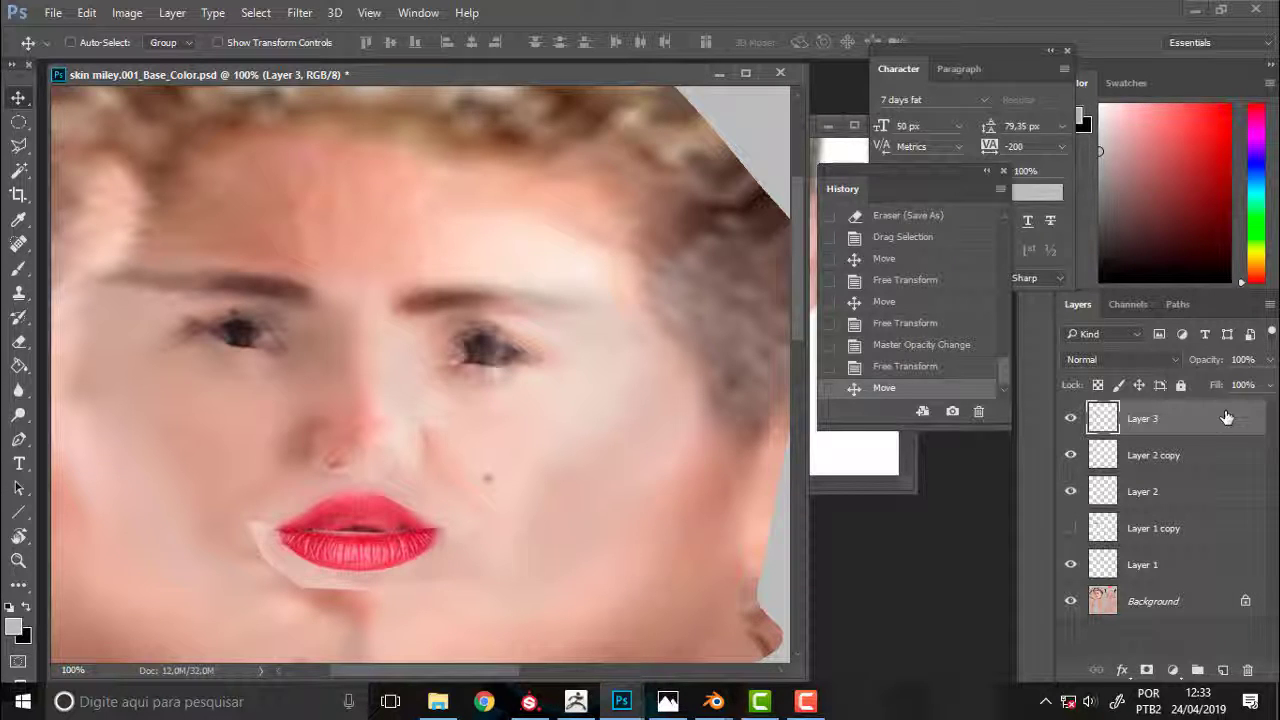
left_click(1071, 418)
key("Right")
left_click(1071, 418)
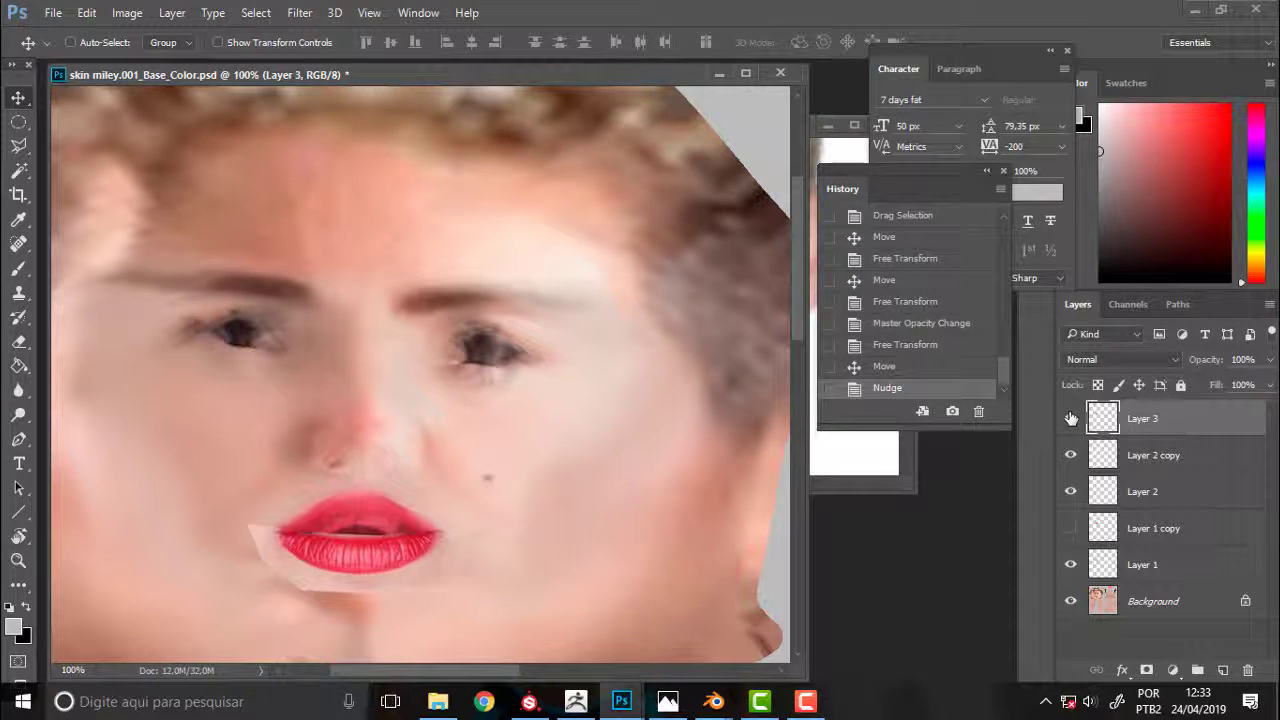
left_click(1071, 418)
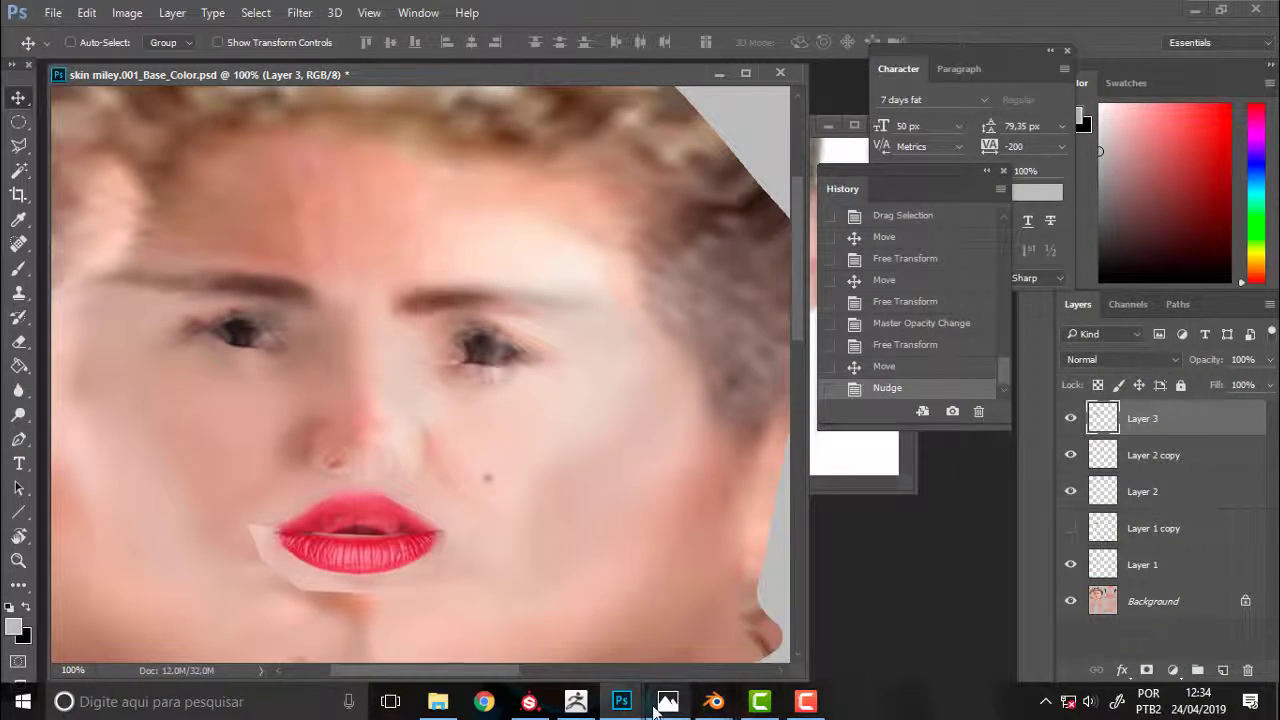
mouse_move(713, 701)
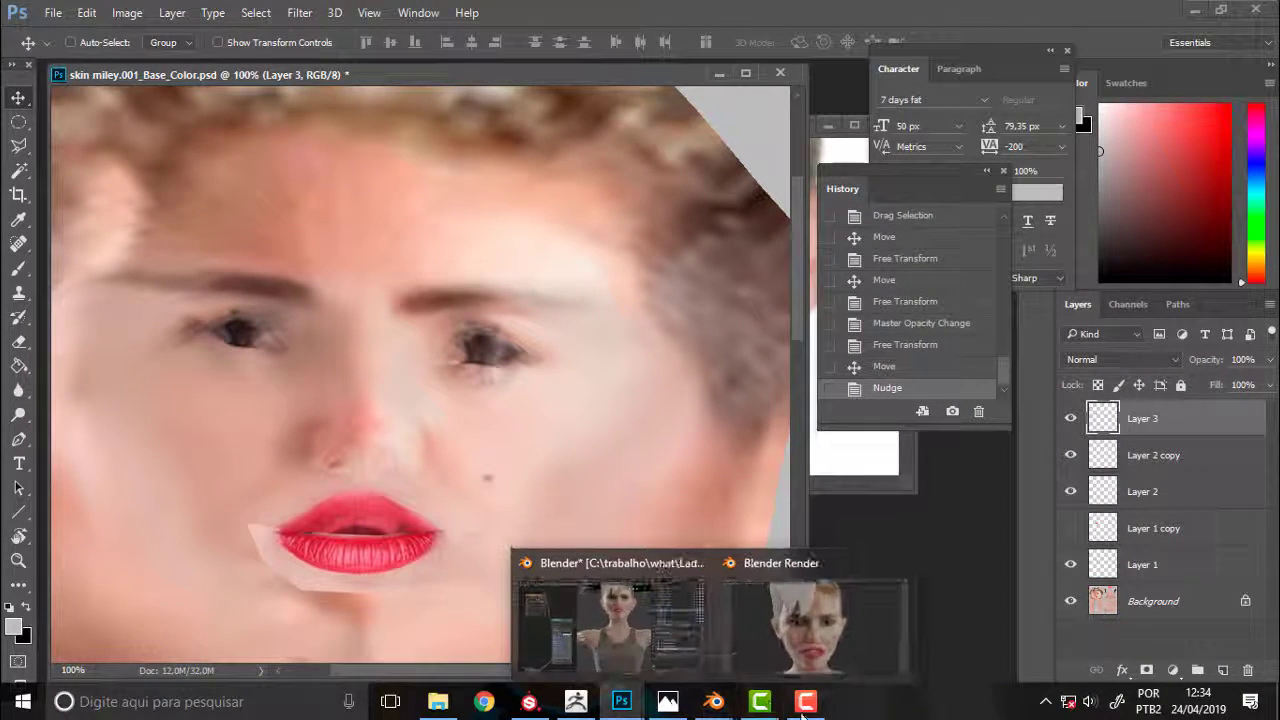
Switch to the Blender Render window from the taskbar
left_click(806, 703)
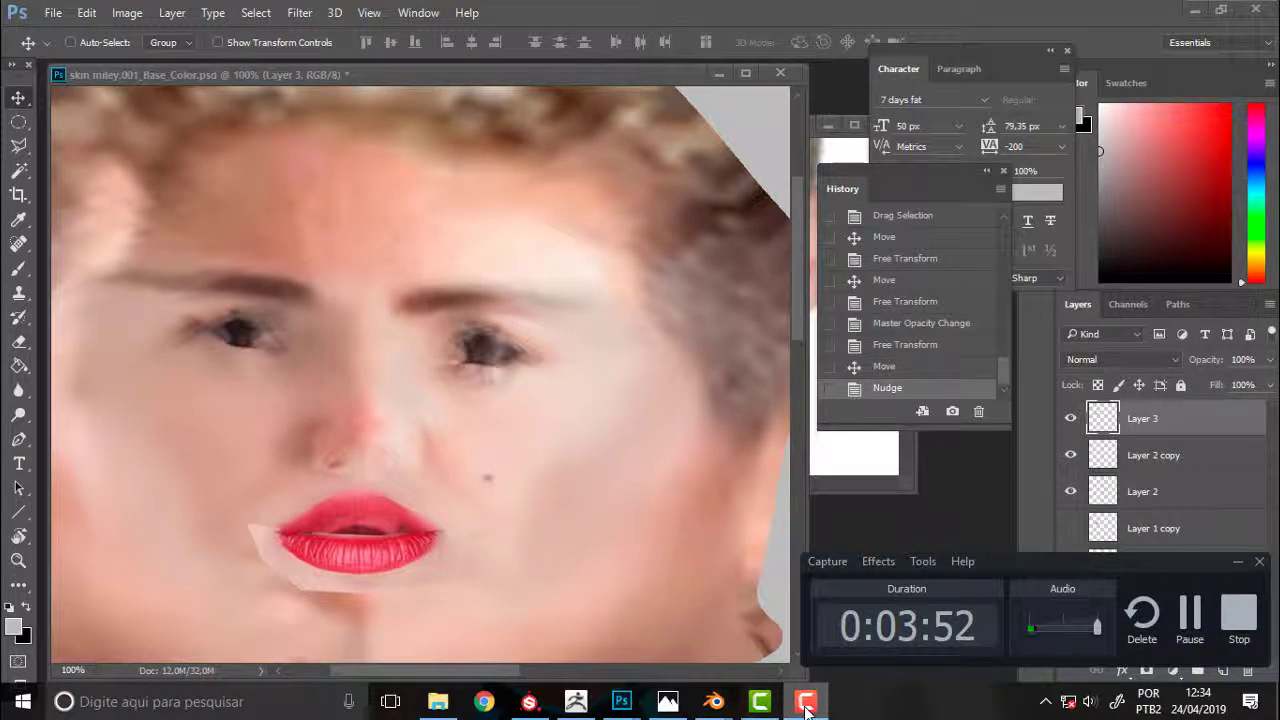
left_click(806, 703)
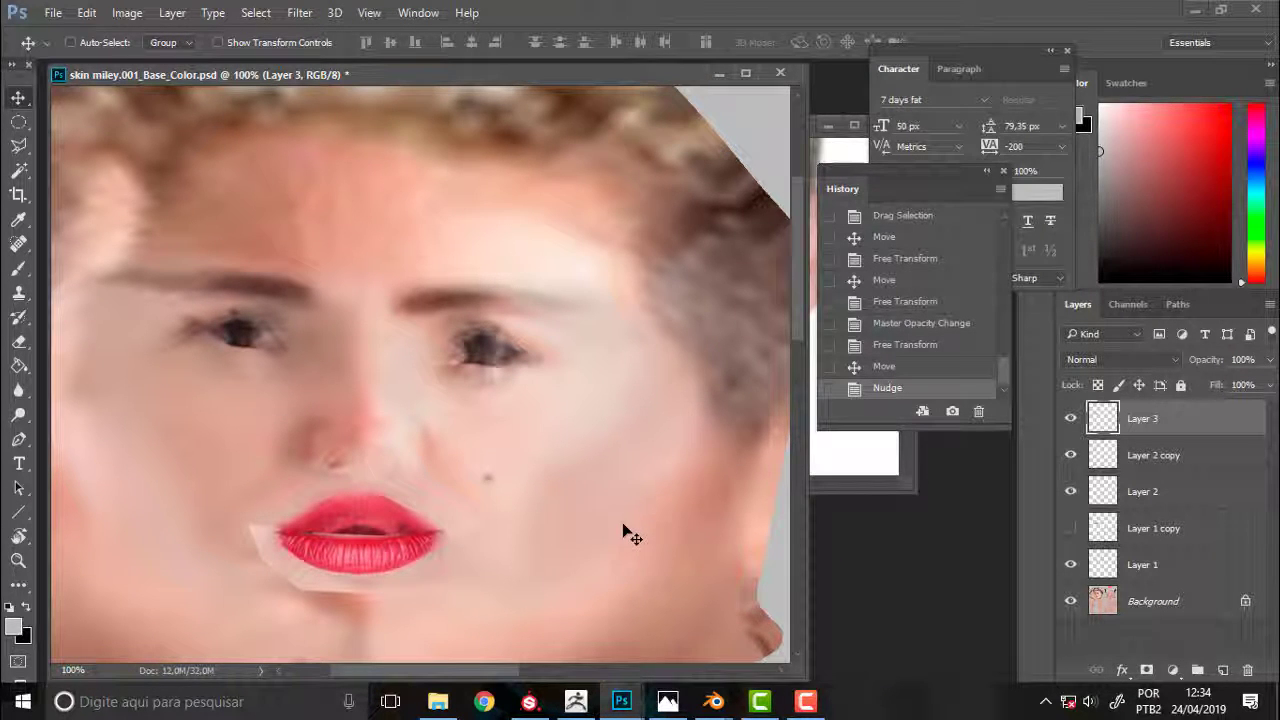
mouse_move(575, 701)
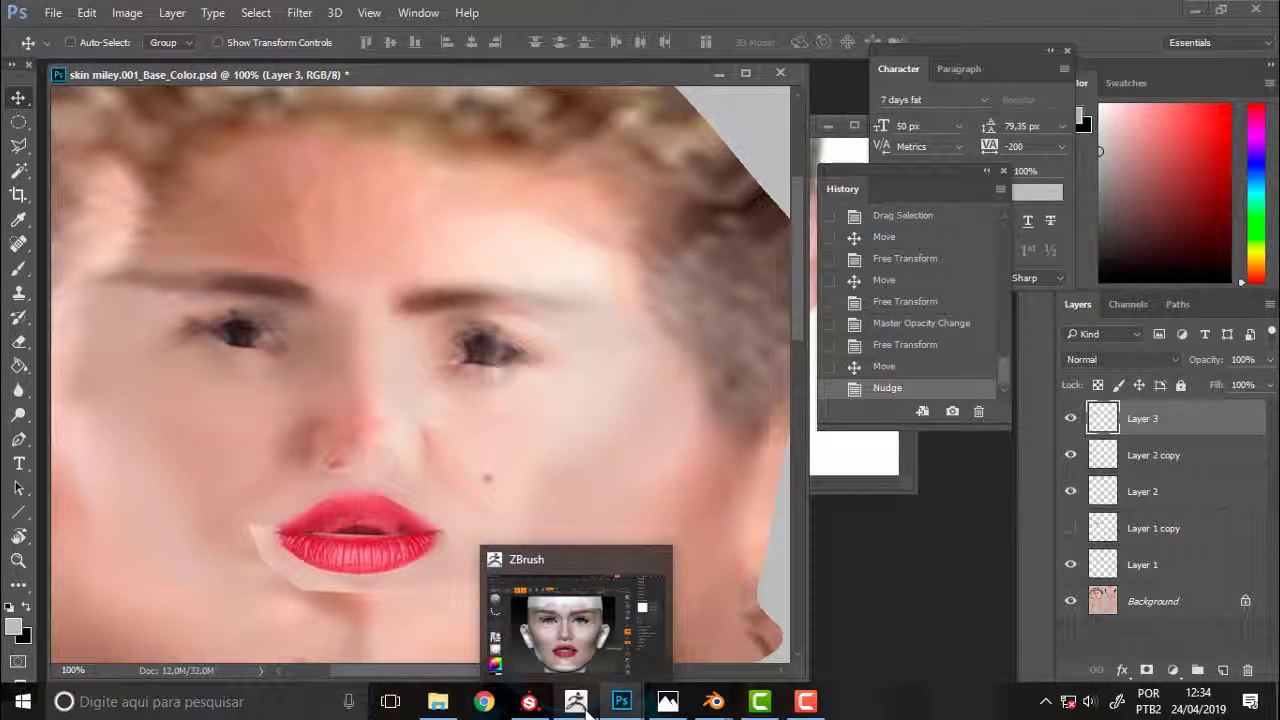
mouse_move(621, 702)
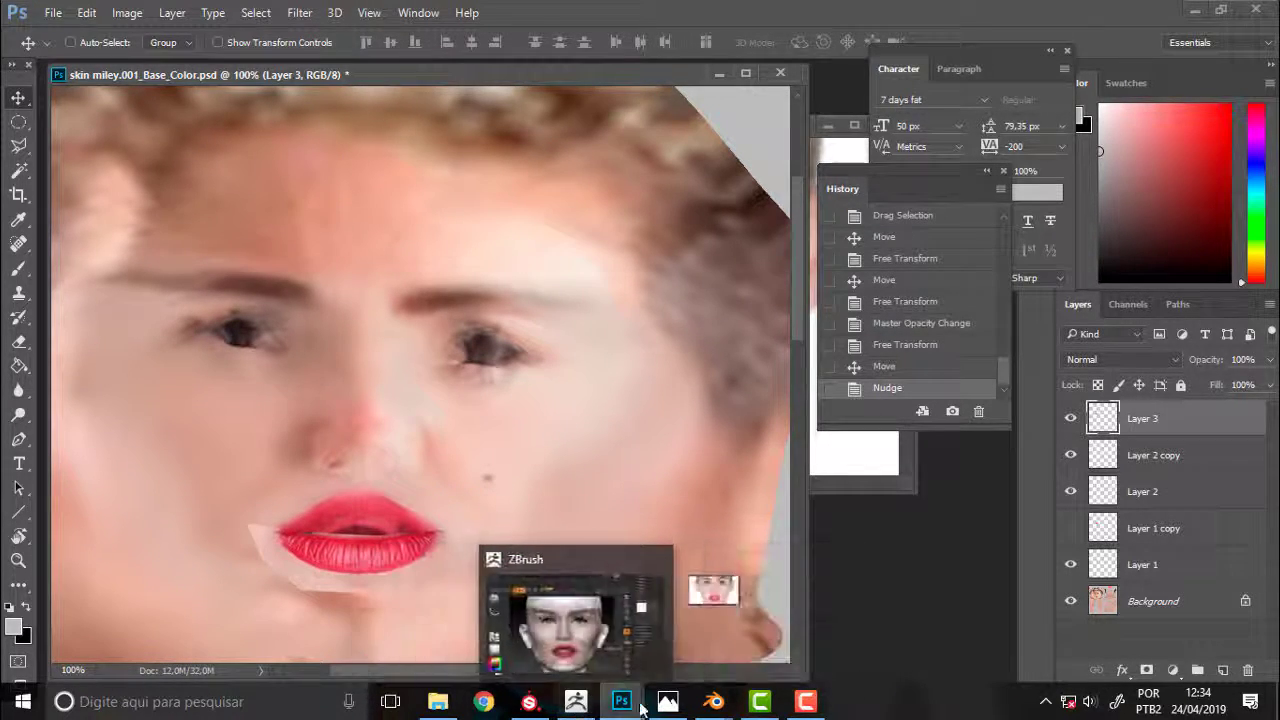
mouse_move(713, 701)
left_click(835, 641)
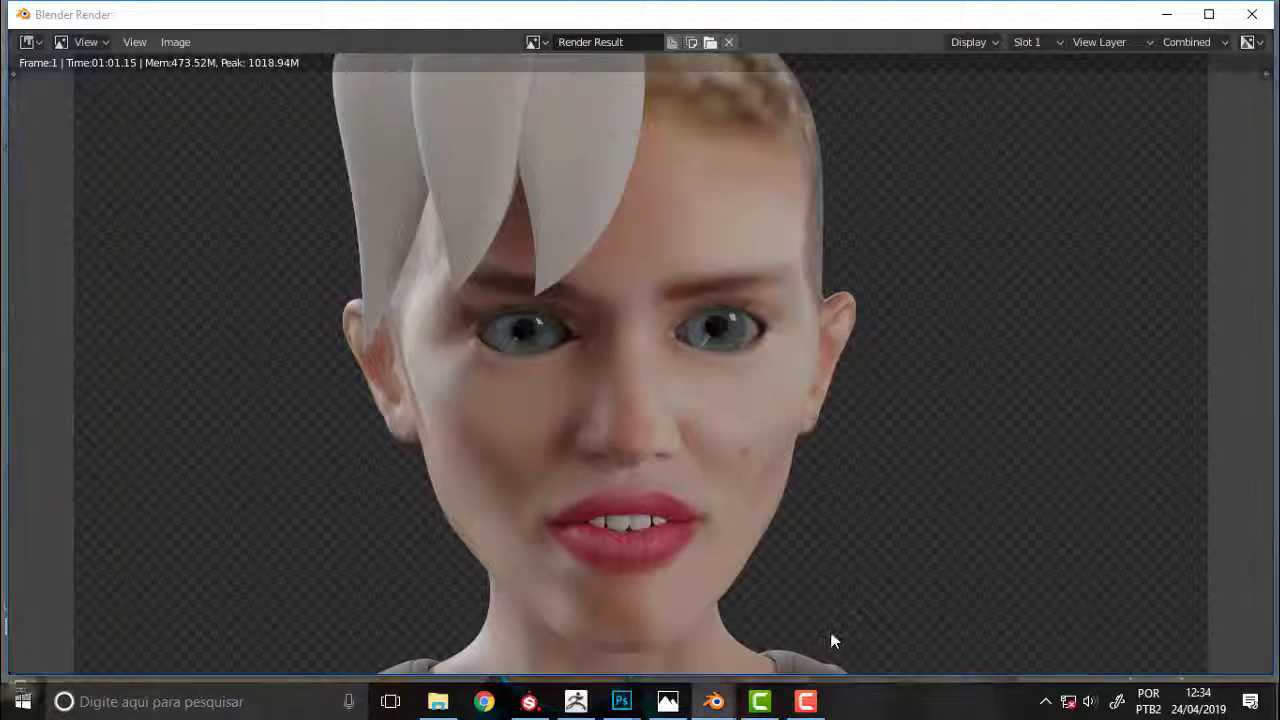